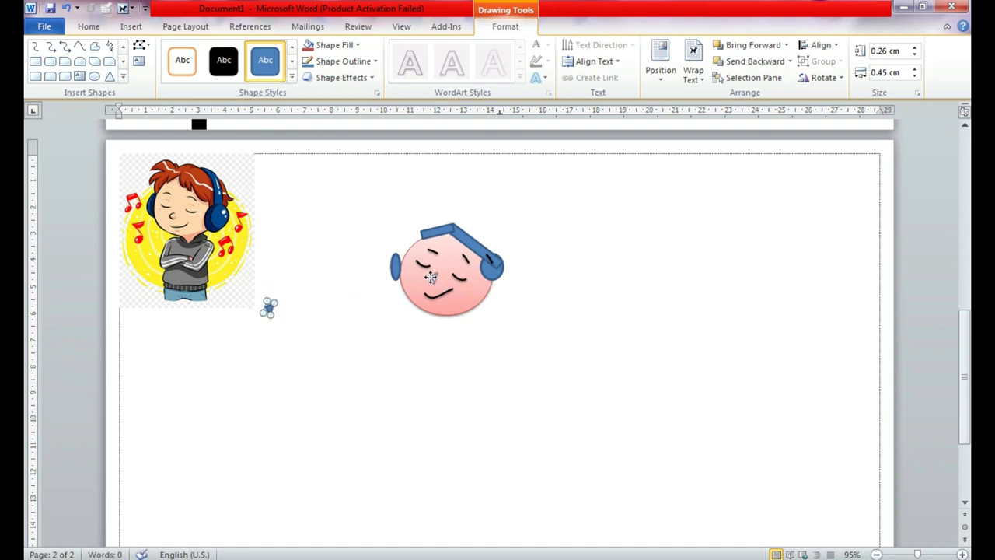
Place the small triangle on the face as the nose and give it a light pink shape style with a red outline
{"action": "left_click_drag", "start_coordinate": [431, 277], "coordinate": [432, 279]}
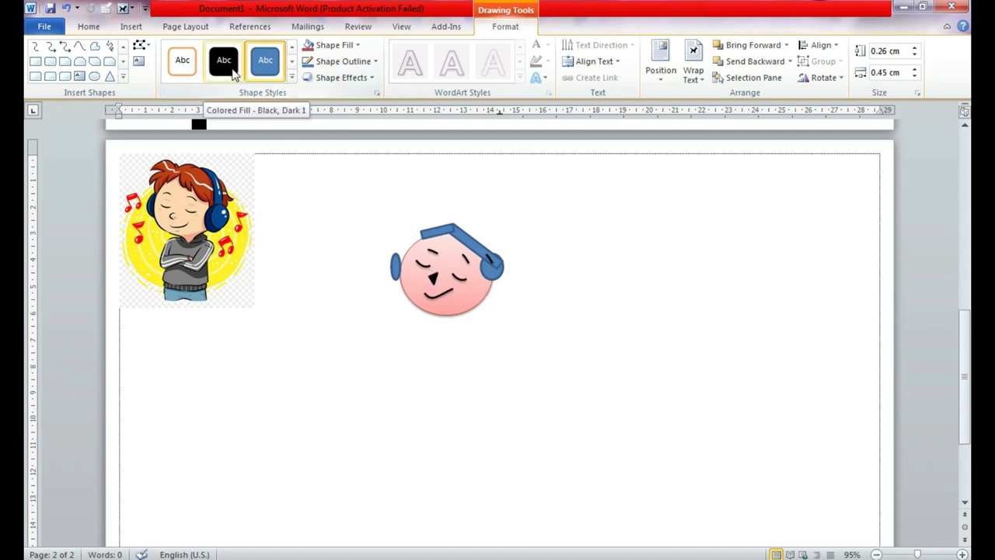
{"action": "left_click", "coordinate": [292, 76]}
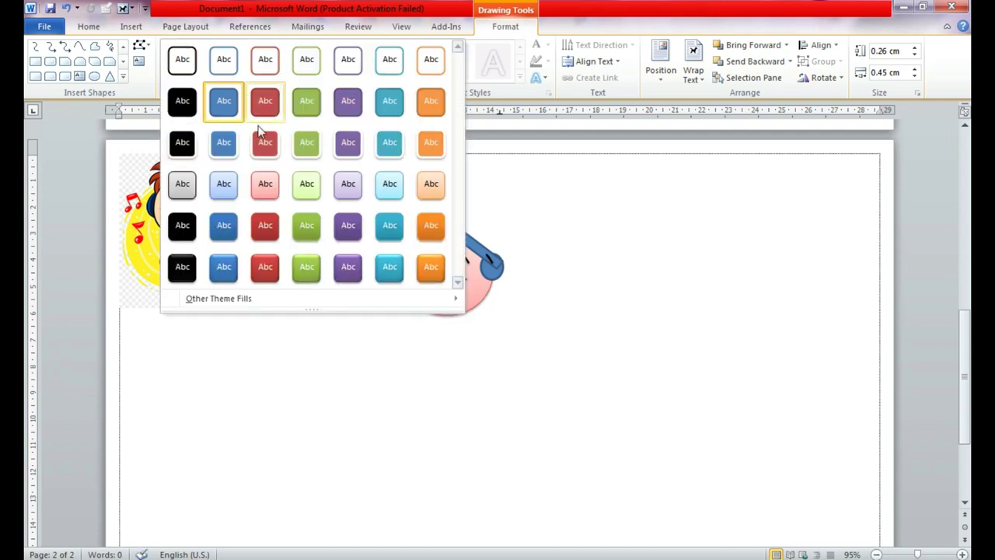
{"action": "key", "text": "Escape"}
{"action": "left_click", "coordinate": [533, 210]}
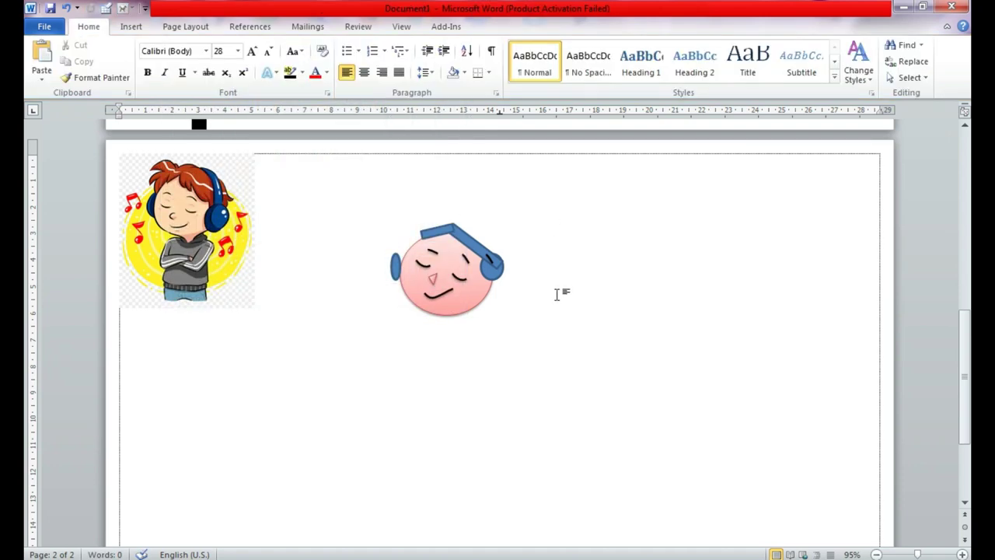
Draw a flat Explosion 1 shape about 3.07 cm wide and 0.5 cm high in the empty area beside the face
{"action": "left_click", "coordinate": [129, 27]}
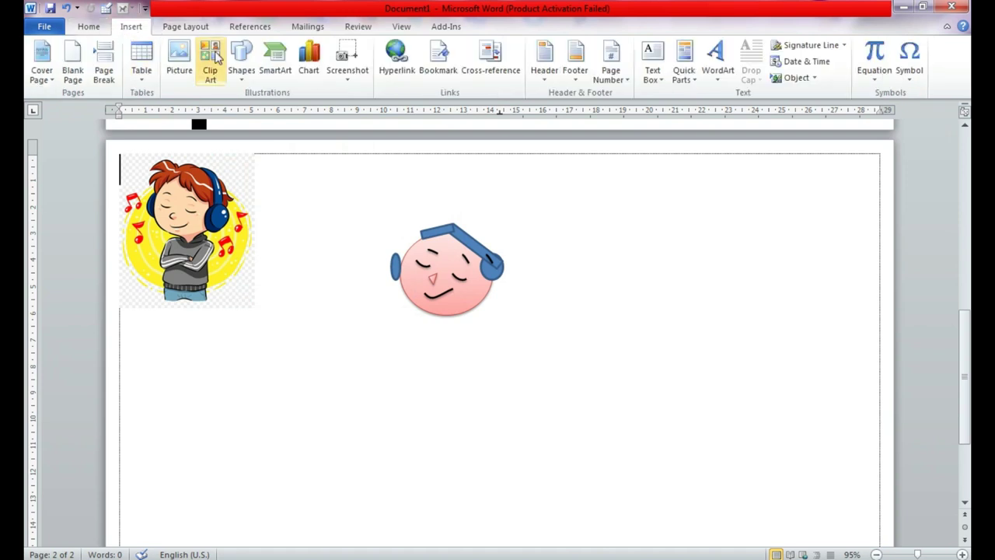
{"action": "left_click", "coordinate": [449, 220]}
{"action": "left_click", "coordinate": [122, 80]}
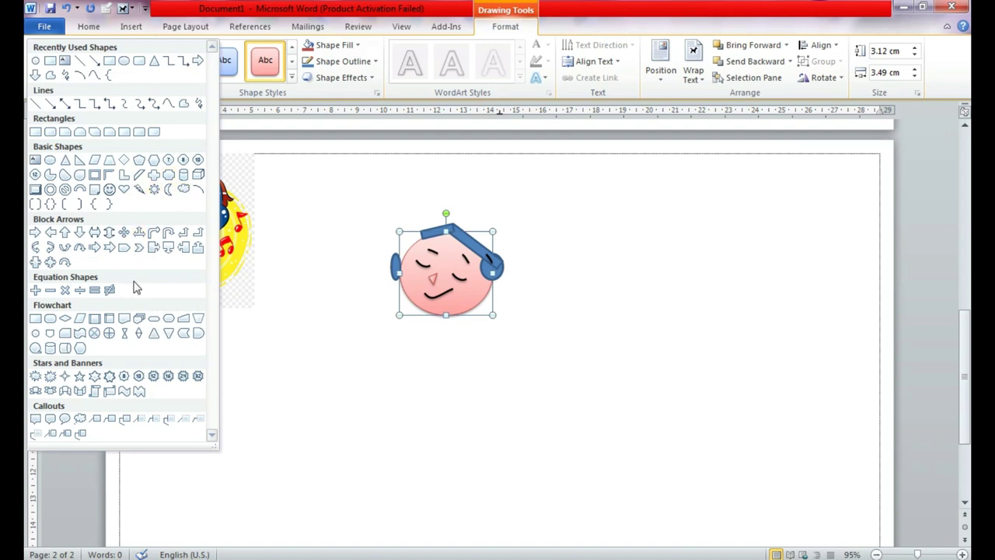
{"action": "left_click", "coordinate": [35, 378]}
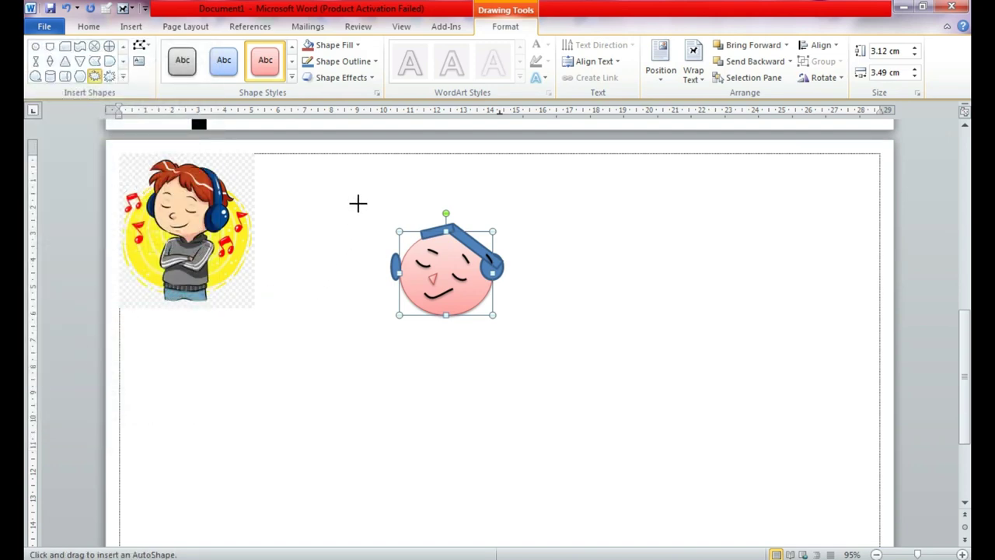
{"action": "left_click_drag", "start_coordinate": [600, 248], "coordinate": [683, 262]}
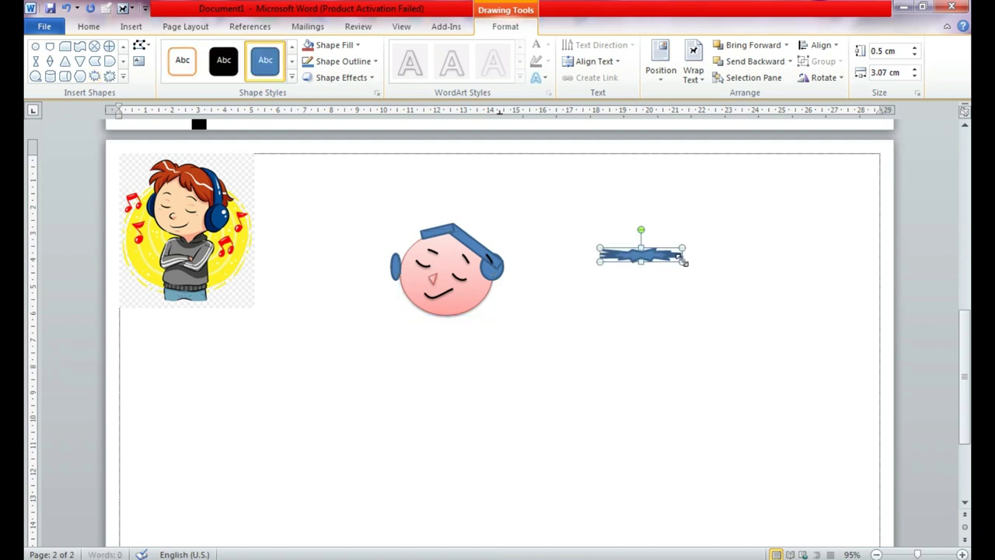
Apply the intense red shape style to the explosion shape and move it onto the top of the head as hair
{"action": "left_click", "coordinate": [292, 77]}
{"action": "left_click", "coordinate": [265, 268]}
{"action": "left_click_drag", "start_coordinate": [640, 257], "coordinate": [440, 240]}
{"action": "double_click", "coordinate": [636, 138]}
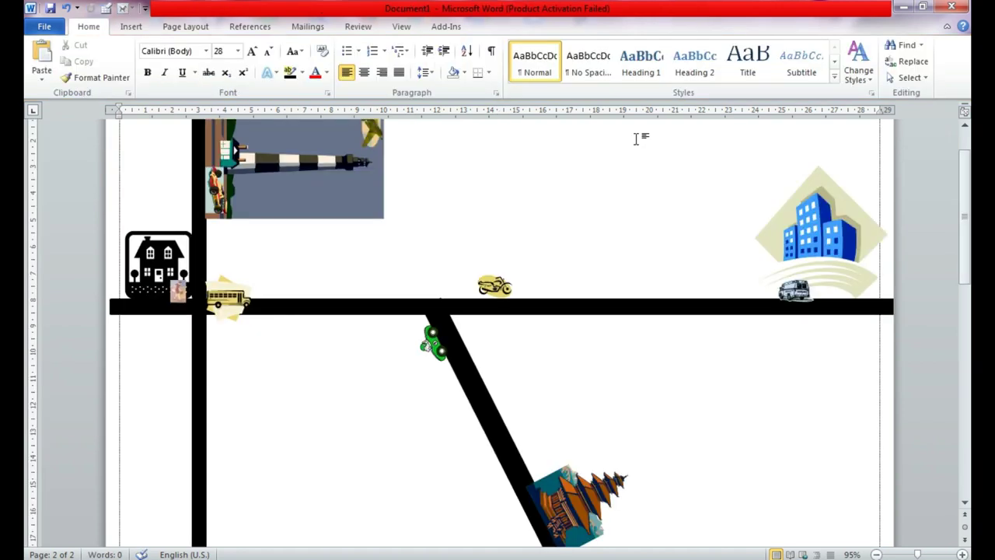
{"action": "scroll", "coordinate": [633, 204], "scroll_direction": "down", "scroll_amount": 6}
{"action": "scroll", "coordinate": [635, 204], "scroll_direction": "down", "scroll_amount": 2}
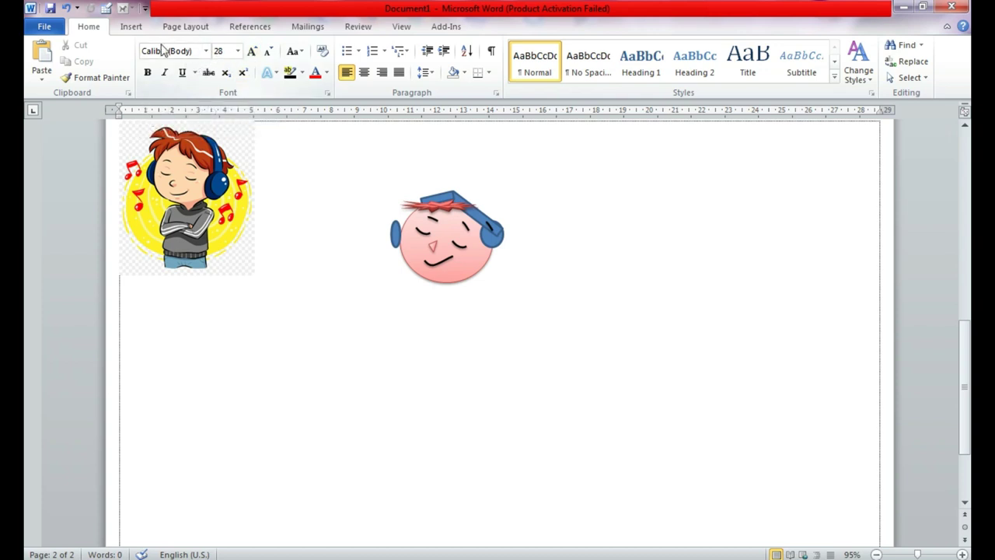
Draw an isosceles triangle about 1.37 cm wide and 1.06 cm high just below the face
{"action": "left_click", "coordinate": [397, 233]}
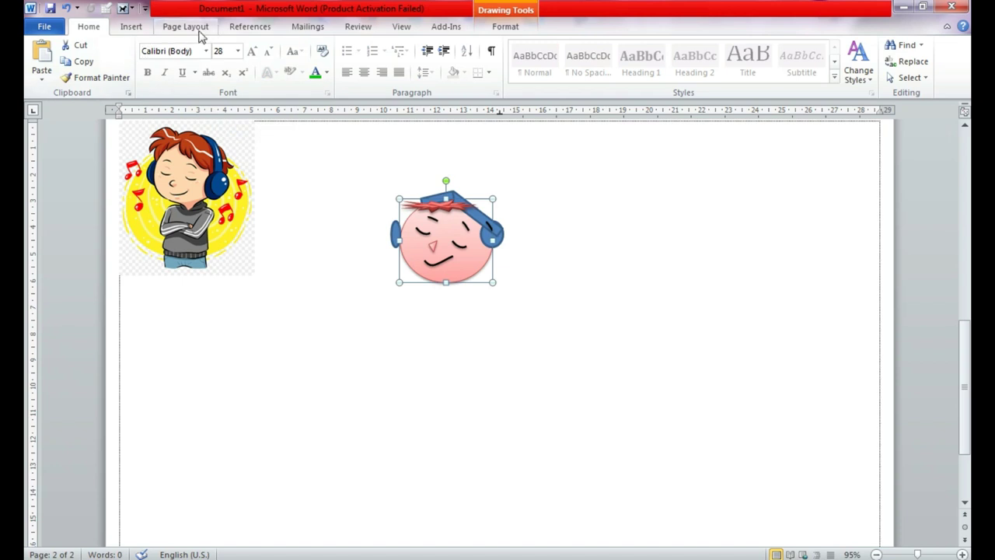
{"action": "left_click", "coordinate": [154, 36]}
{"action": "left_click", "coordinate": [132, 27]}
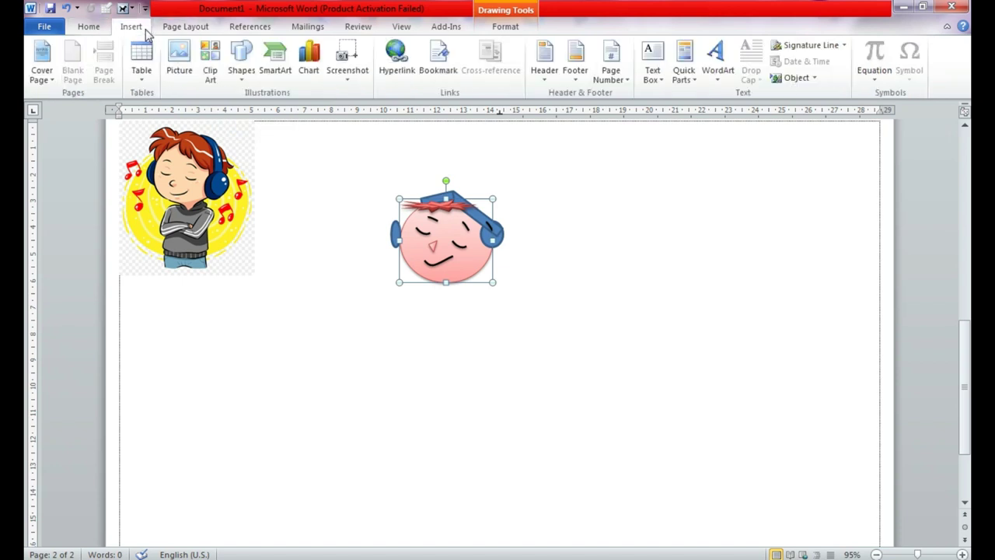
{"action": "left_click", "coordinate": [186, 26]}
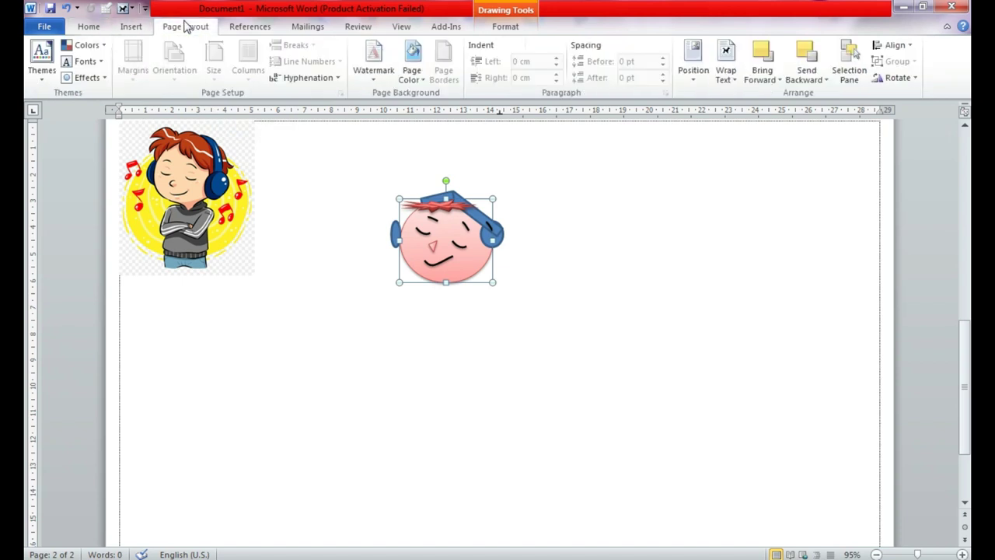
{"action": "left_click", "coordinate": [132, 28]}
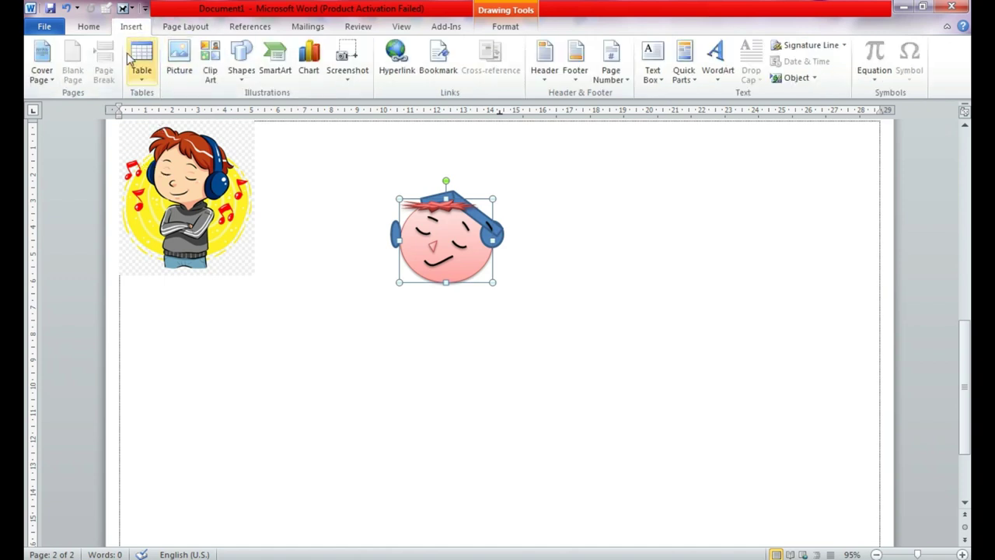
{"action": "left_click", "coordinate": [506, 26]}
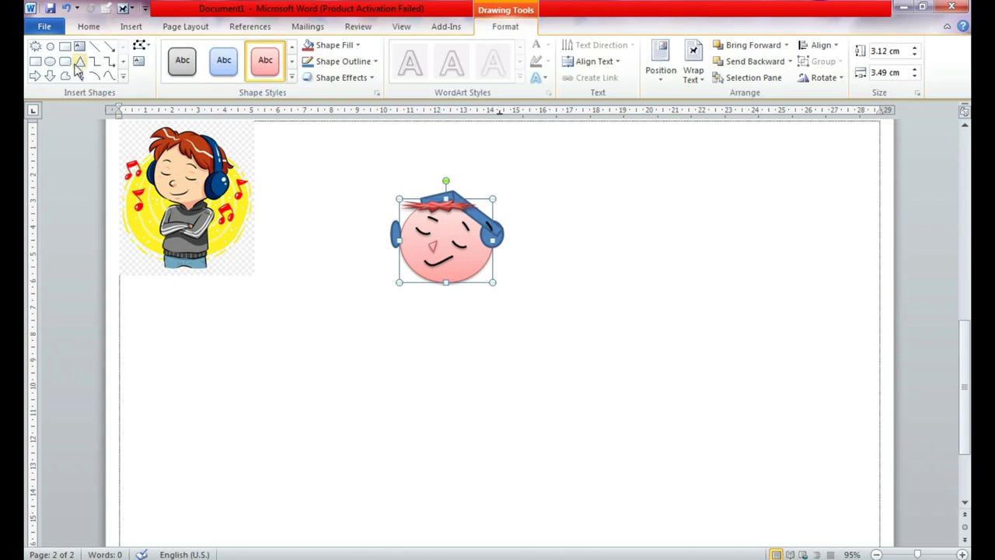
{"action": "left_click", "coordinate": [122, 78]}
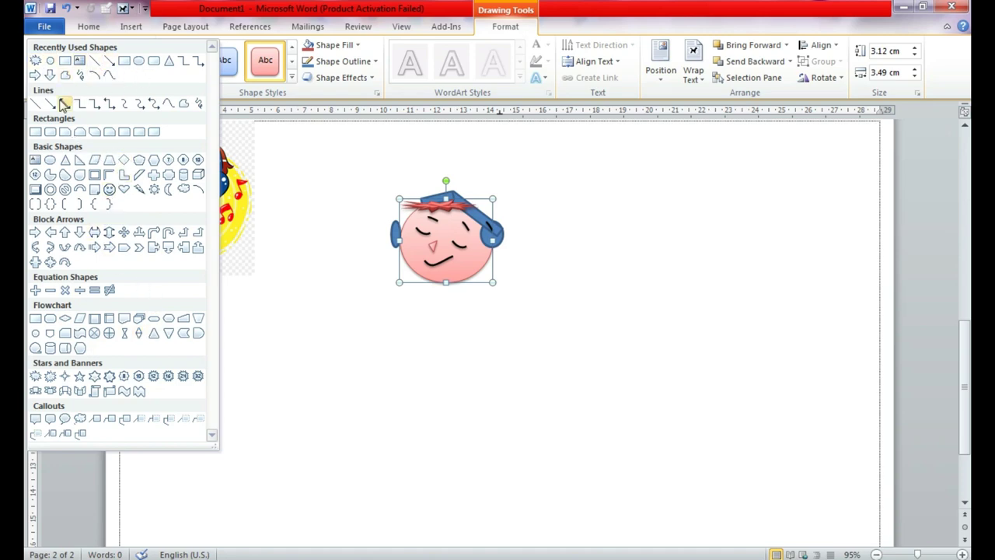
{"action": "left_click", "coordinate": [65, 160]}
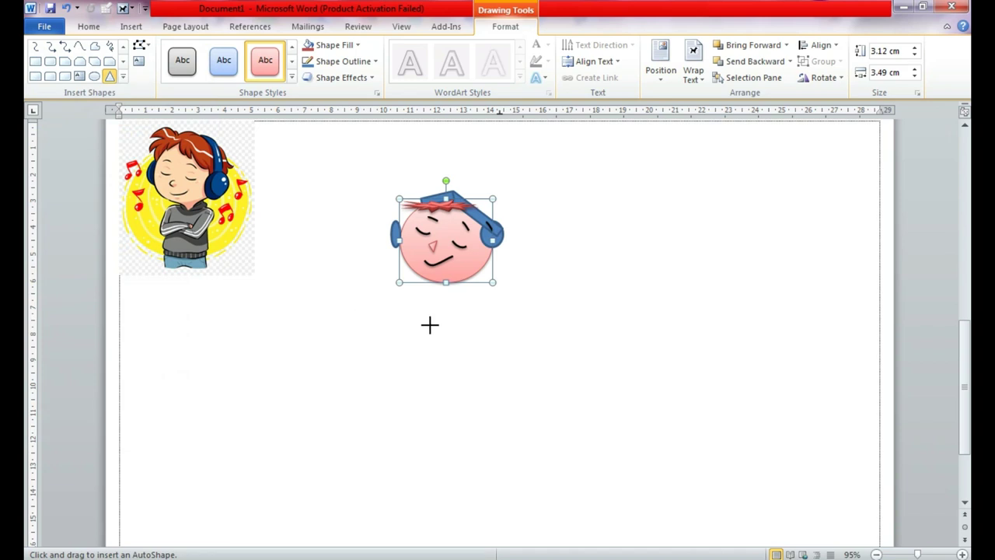
{"action": "left_click_drag", "start_coordinate": [436, 301], "coordinate": [474, 330]}
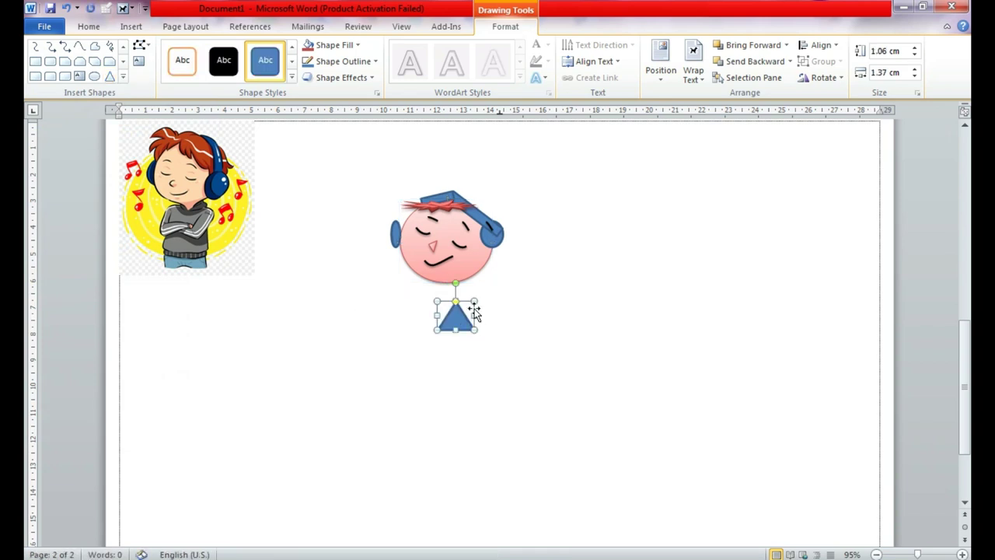
Turn the triangle upside down, fit it under the chin as a neck and shrink it to about 0.94 by 0.78 cm
{"action": "left_click_drag", "start_coordinate": [456, 283], "coordinate": [458, 387]}
{"action": "left_click_drag", "start_coordinate": [455, 310], "coordinate": [433, 283]}
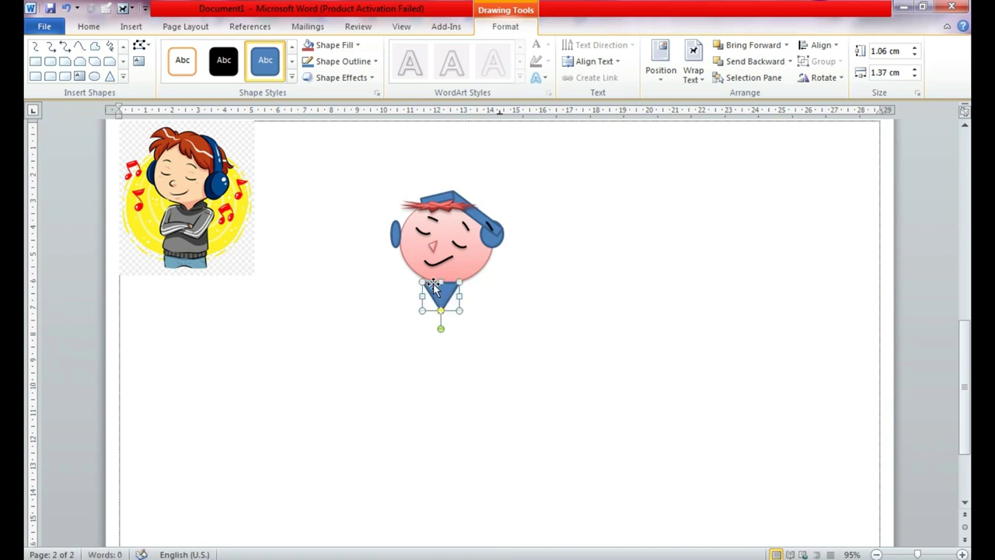
{"action": "left_click_drag", "start_coordinate": [460, 313], "coordinate": [451, 297]}
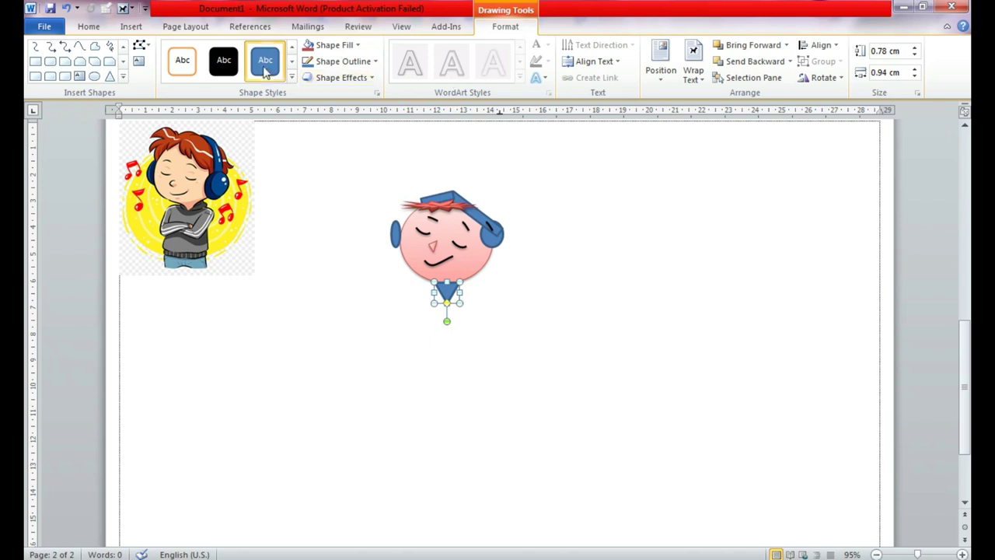
Apply the light pink subtle-effect shape style to the neck triangle so it matches the face
{"action": "left_click", "coordinate": [292, 76]}
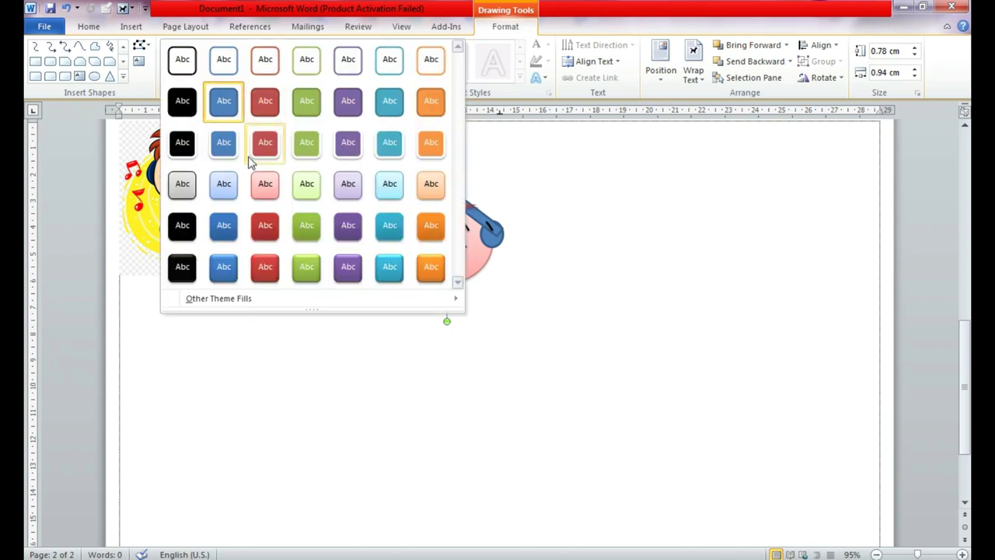
{"action": "left_click", "coordinate": [260, 189]}
{"action": "left_click", "coordinate": [264, 373]}
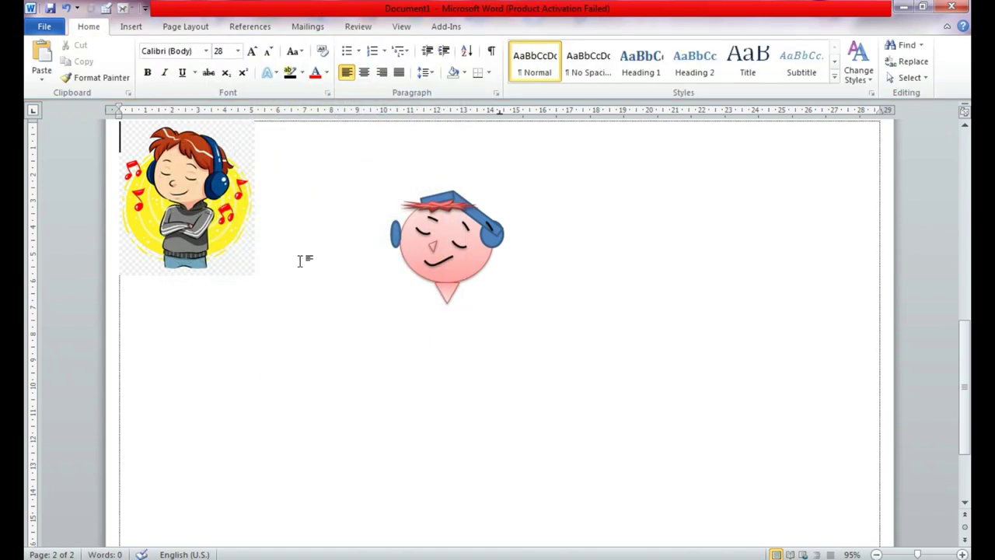
Draw a rounded rectangle about 2.12 cm wide and 2.79 cm high below the neck as the body
{"action": "double_click", "coordinate": [454, 280]}
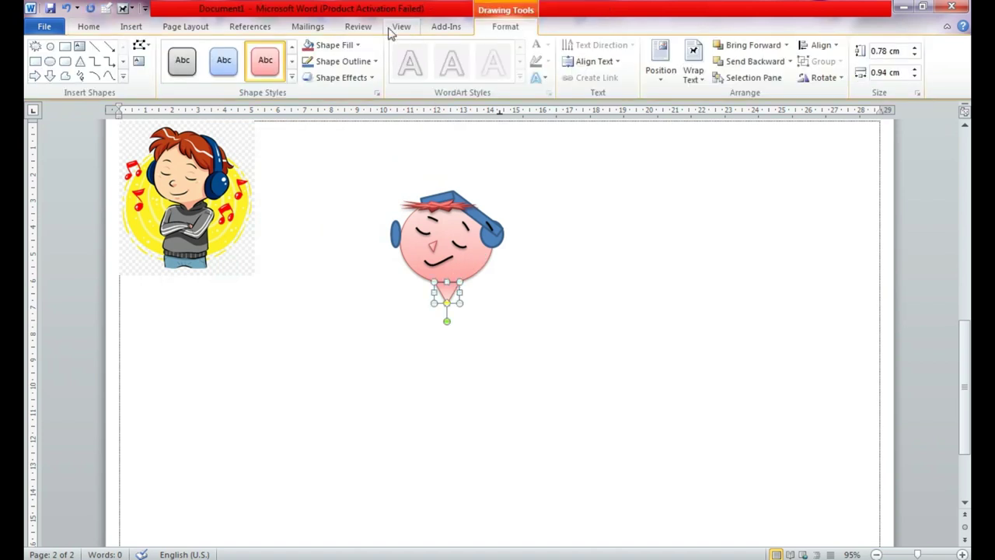
{"action": "left_click", "coordinate": [122, 76]}
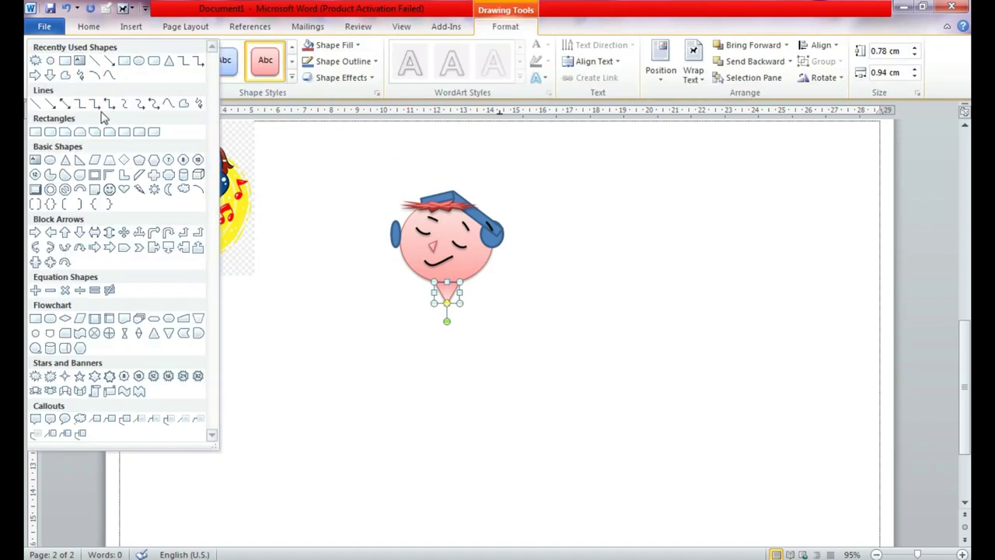
{"action": "left_click", "coordinate": [48, 134]}
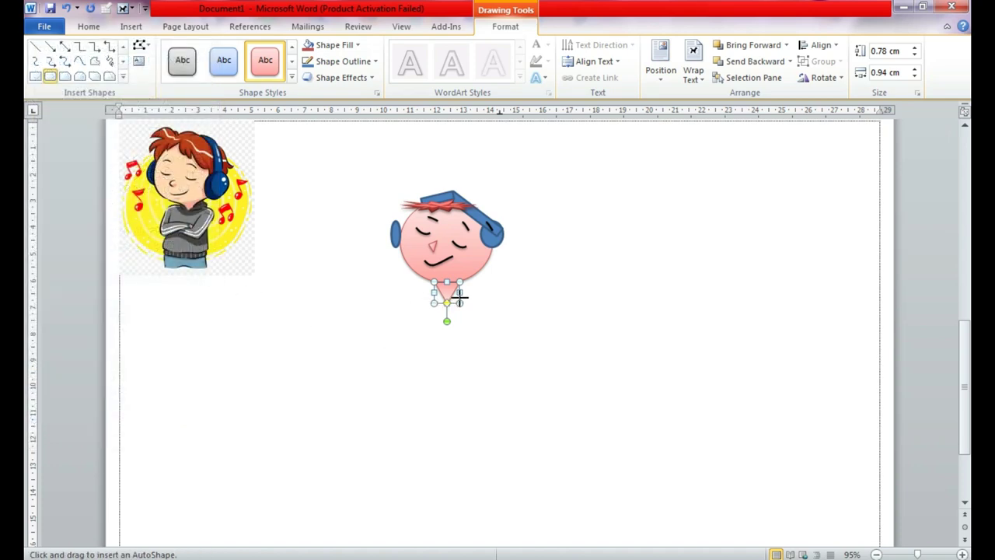
{"action": "mouse_move", "coordinate": [469, 307]}
{"action": "left_mouse_down"}
{"action": "mouse_move", "coordinate": [411, 306]}
{"action": "mouse_move", "coordinate": [425, 367]}
{"action": "mouse_move", "coordinate": [407, 371]}
{"action": "mouse_move", "coordinate": [411, 380]}
{"action": "mouse_move", "coordinate": [457, 342]}
{"action": "left_mouse_up"}
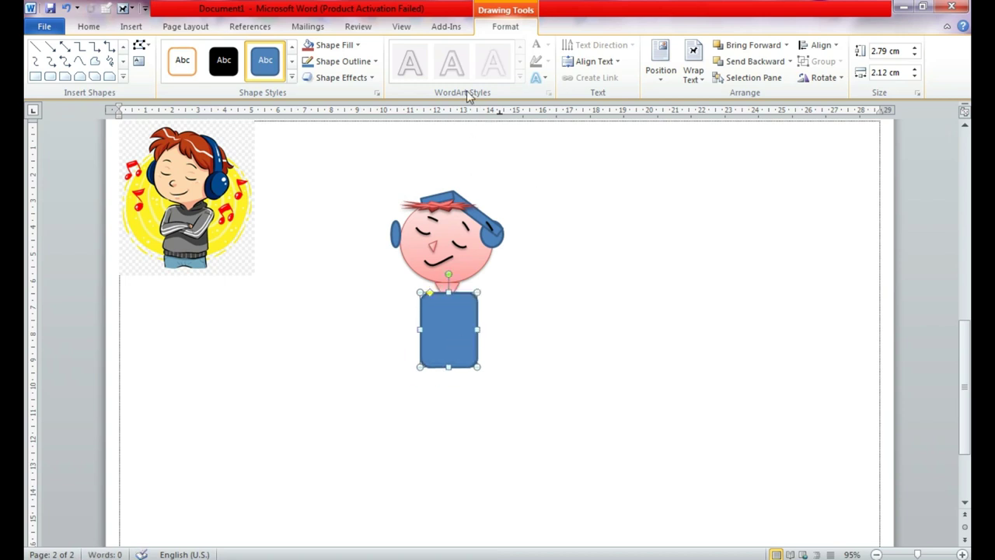
Enlarge the body rectangle to about 2.68 cm wide and 3.66 cm high and keep it centred under the neck
{"action": "left_click_drag", "start_coordinate": [417, 291], "coordinate": [408, 290]}
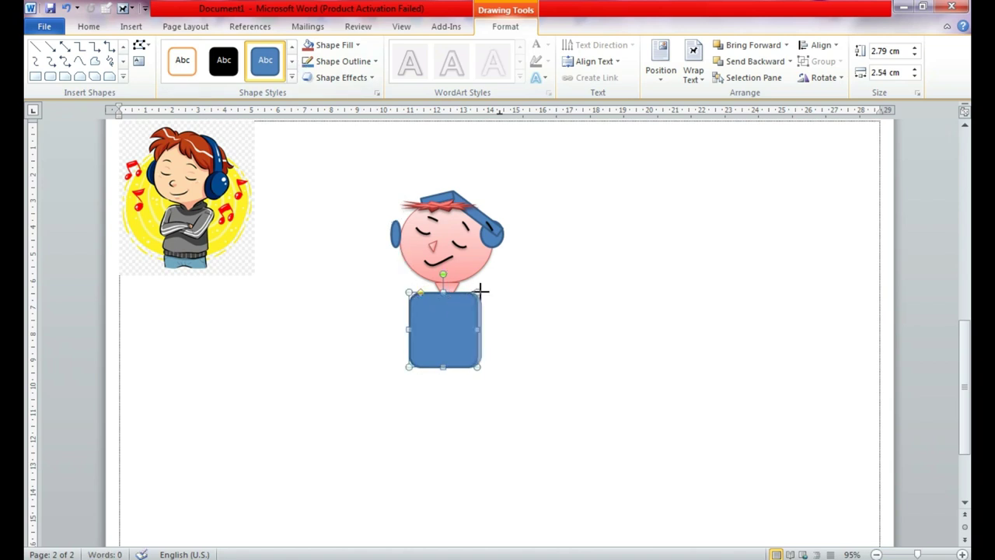
{"action": "left_click_drag", "start_coordinate": [445, 367], "coordinate": [447, 392]}
{"action": "left_click_drag", "start_coordinate": [466, 311], "coordinate": [471, 307]}
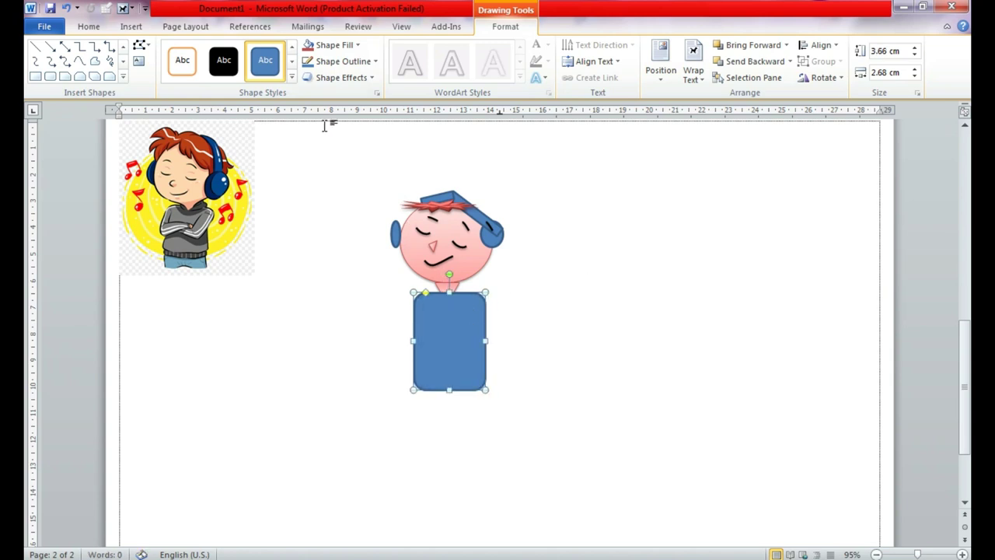
Give the body rectangle the black-filled shape style with a white outline
{"action": "left_click", "coordinate": [225, 62]}
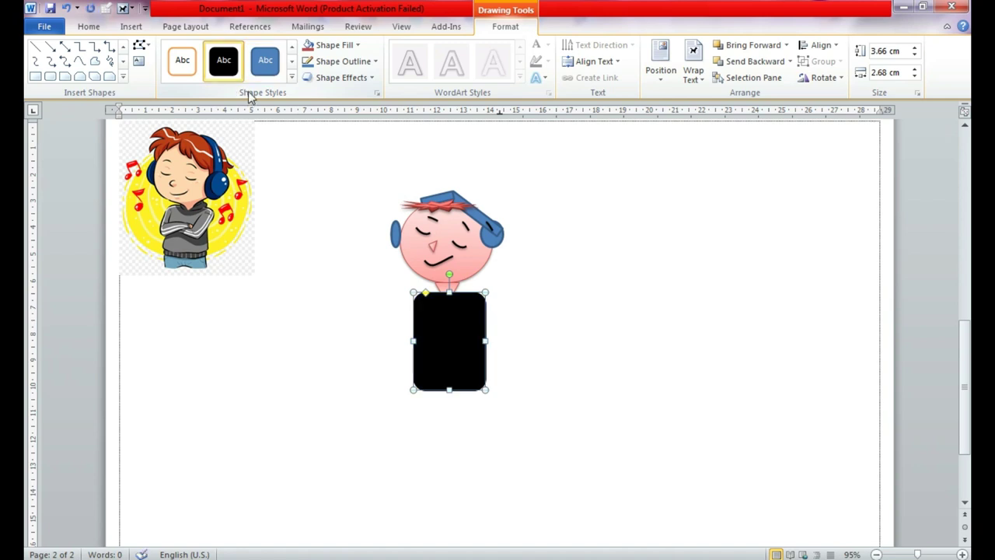
{"action": "left_click", "coordinate": [292, 76]}
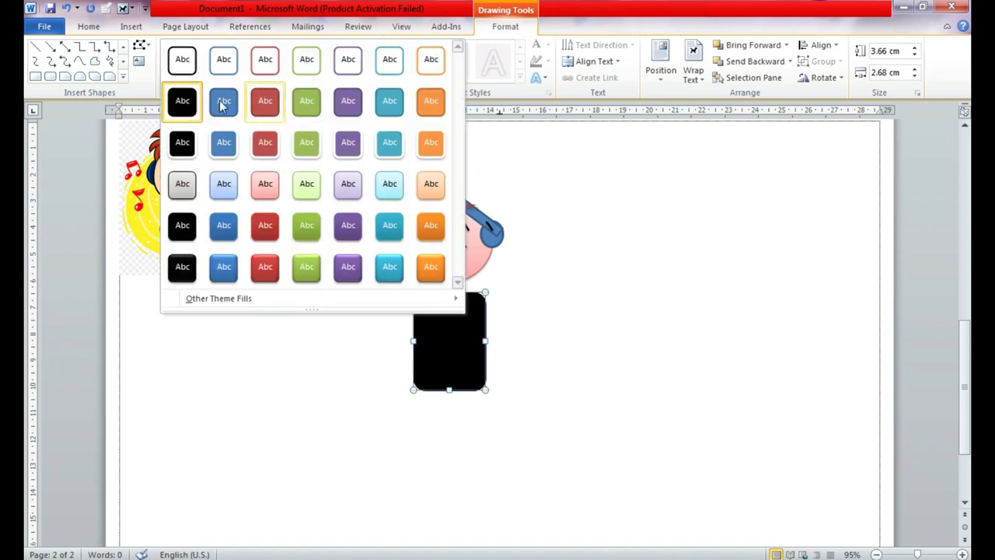
{"action": "left_click", "coordinate": [182, 142]}
{"action": "left_click", "coordinate": [600, 191]}
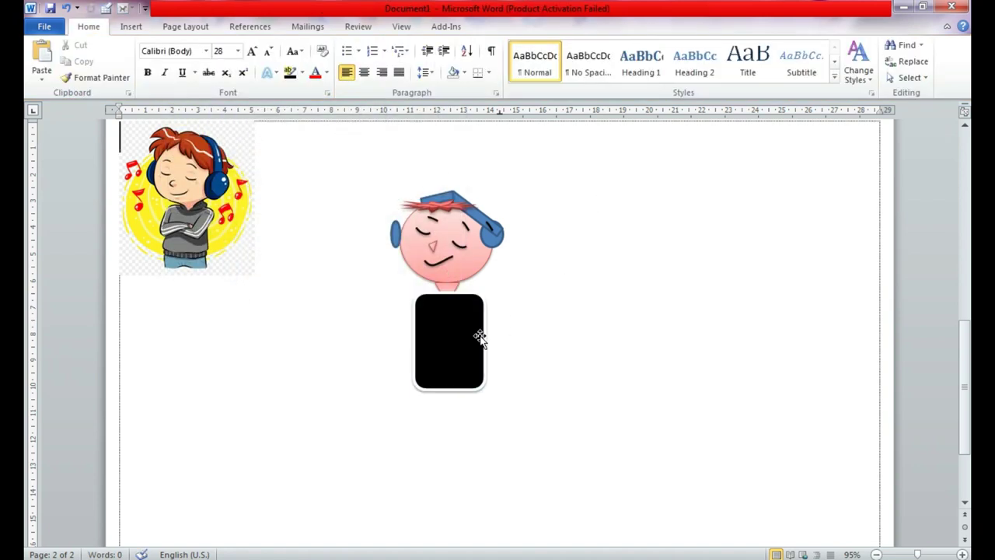
Draw a rectangle about 1.51 cm wide and 3.13 cm high beside the body as an arm and tilt it clockwise towards the shoulder
{"action": "left_click", "coordinate": [473, 337]}
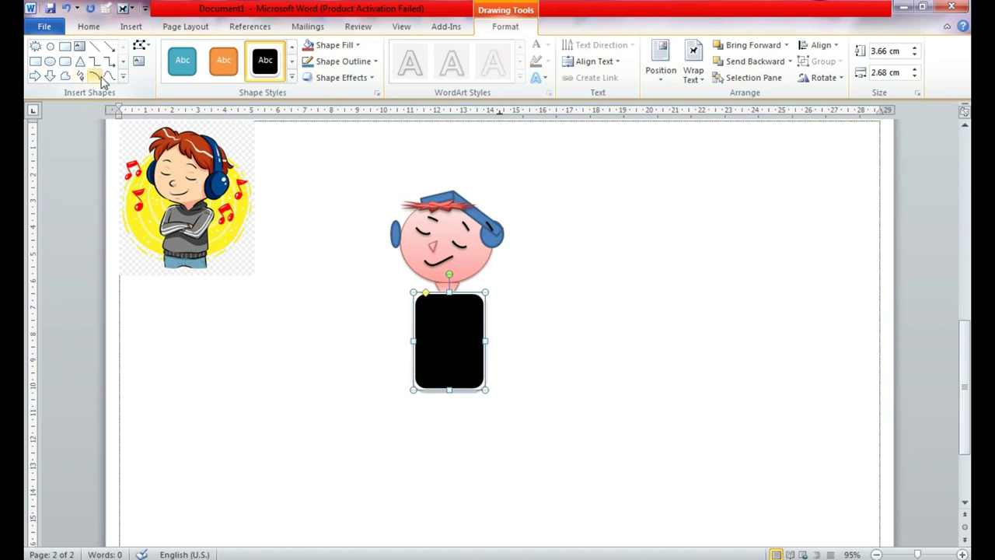
{"action": "left_click", "coordinate": [123, 77]}
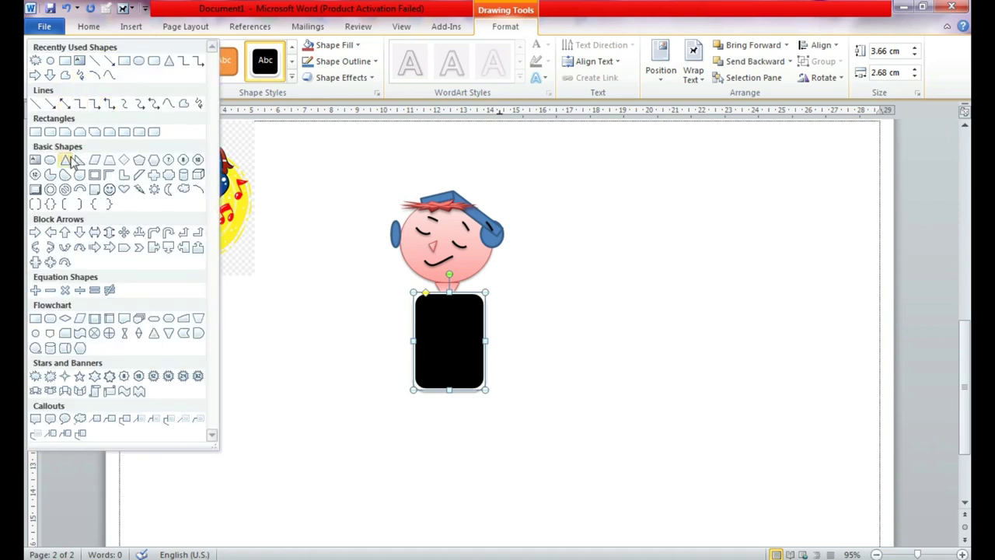
{"action": "left_click", "coordinate": [124, 62]}
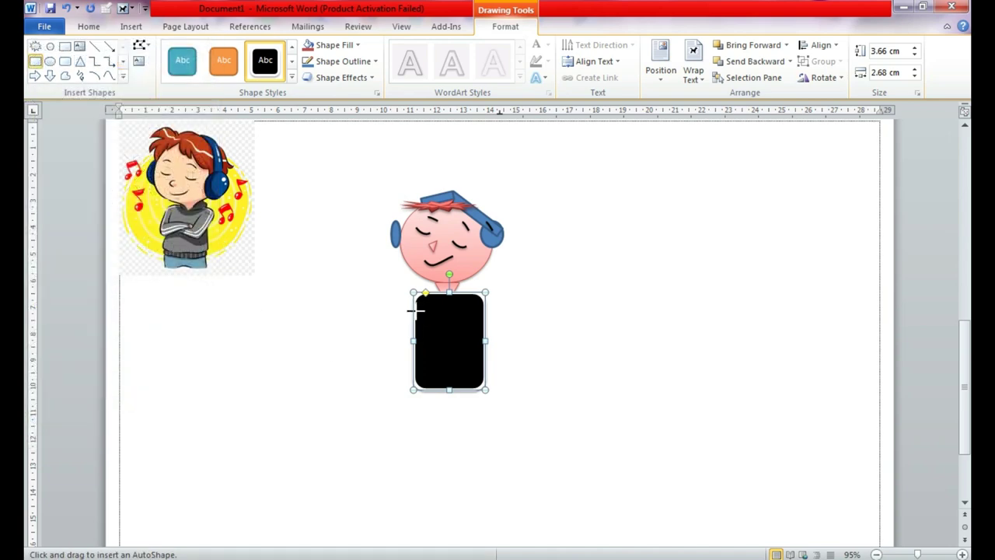
{"action": "left_click_drag", "start_coordinate": [405, 310], "coordinate": [363, 396]}
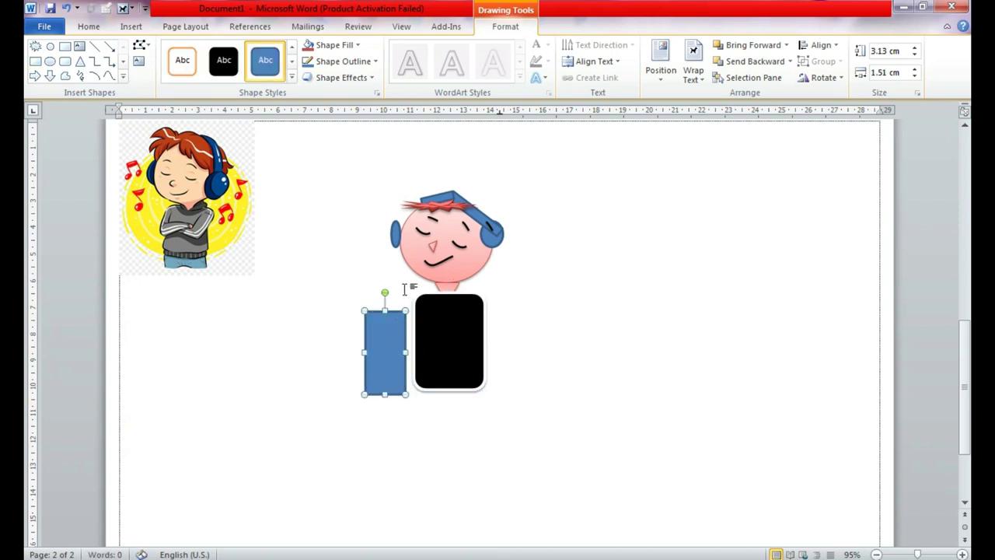
{"action": "left_click_drag", "start_coordinate": [386, 293], "coordinate": [406, 296]}
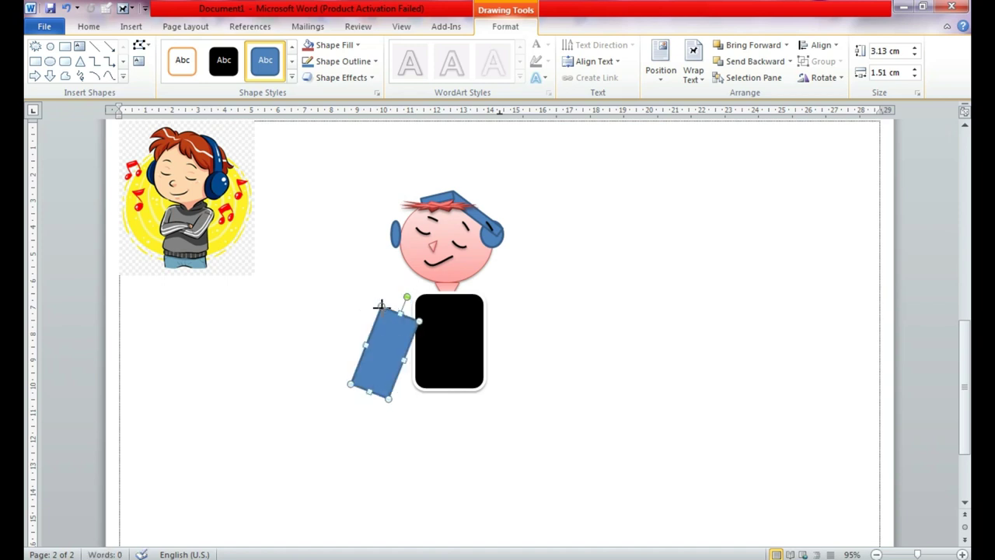
Shrink the tilted arm rectangle to about 0.18 cm wide and 1.19 cm high at the shoulder and give it the solid black shape style
{"action": "left_click_drag", "start_coordinate": [394, 367], "coordinate": [417, 323]}
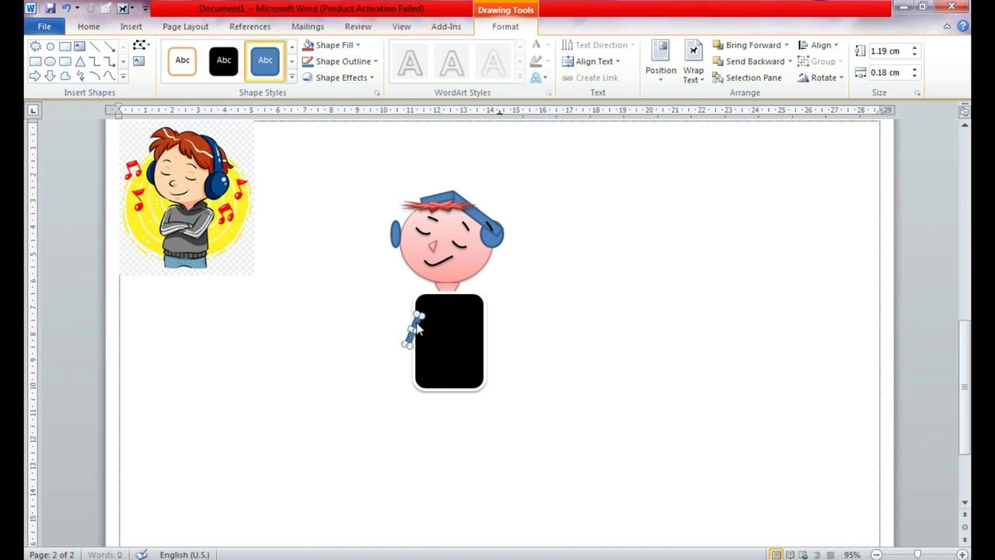
{"action": "left_click", "coordinate": [223, 60]}
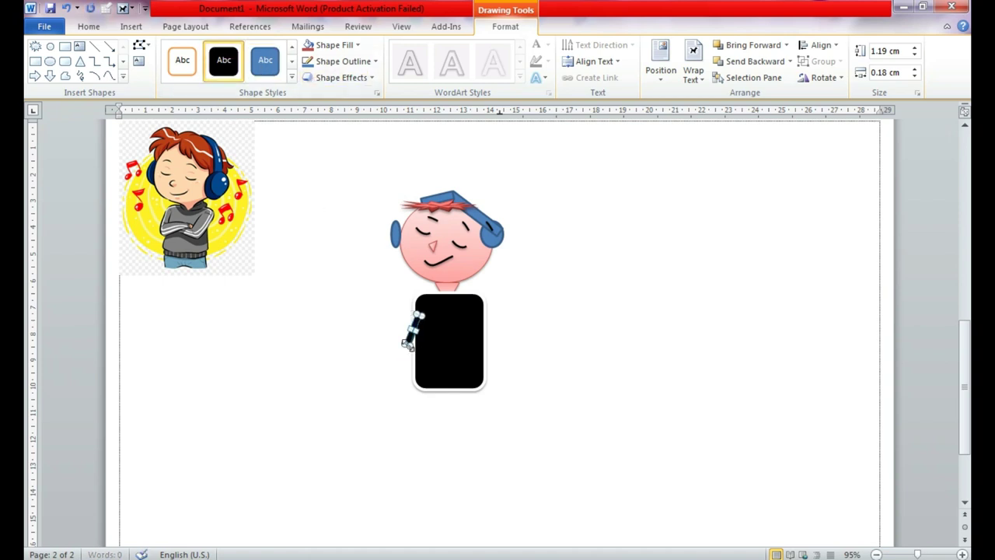
Duplicate the upper arm as a forearm, rotate it and make it about 0.17 cm wide, and place it from the elbow across the body
{"action": "left_click_drag", "start_coordinate": [410, 336], "coordinate": [378, 380]}
{"action": "left_click_drag", "start_coordinate": [400, 346], "coordinate": [386, 384]}
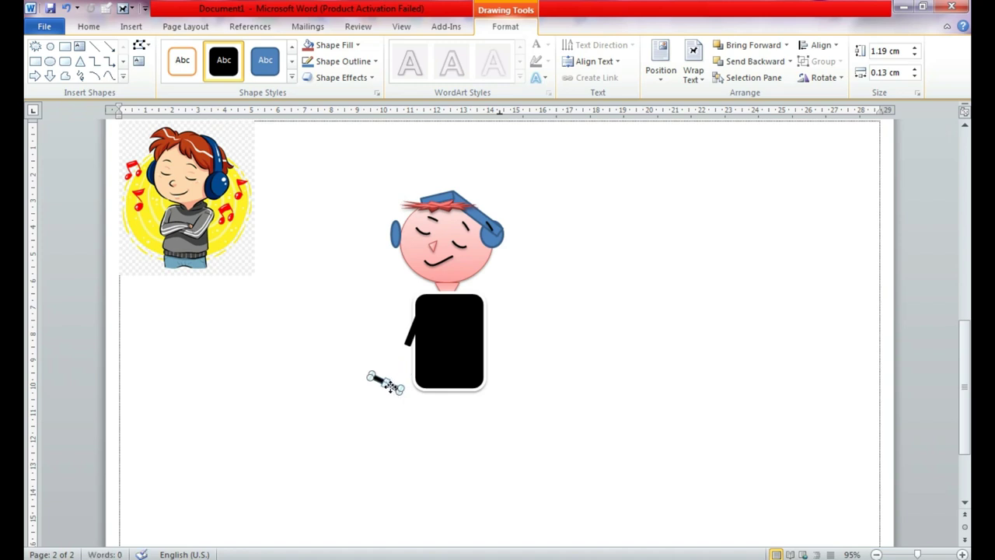
{"action": "left_click_drag", "start_coordinate": [435, 355], "coordinate": [388, 381]}
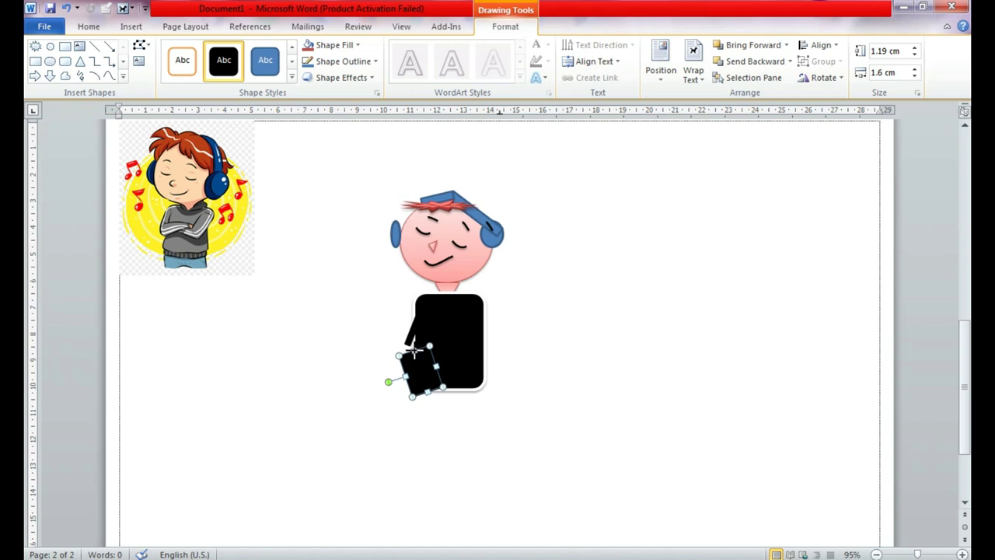
{"action": "left_click_drag", "start_coordinate": [429, 394], "coordinate": [437, 393]}
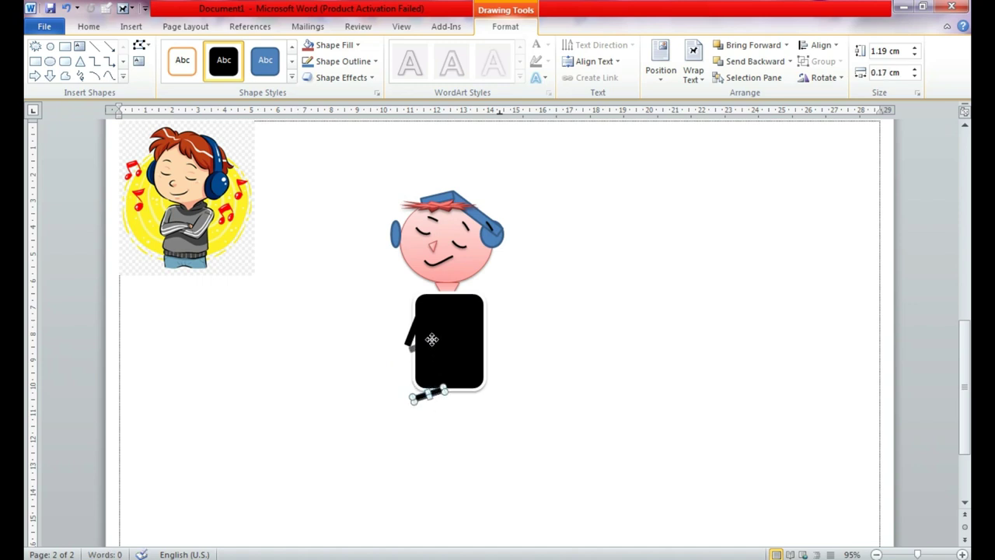
{"action": "left_click_drag", "start_coordinate": [430, 334], "coordinate": [432, 336]}
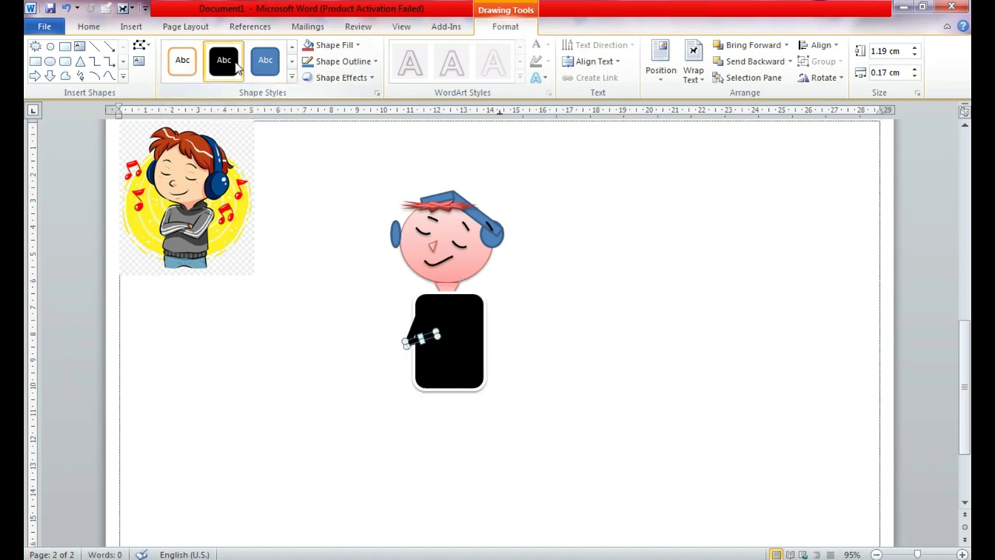
Give both the forearm and the upper arm the black-filled shape style with a white outline
{"action": "left_click", "coordinate": [293, 79]}
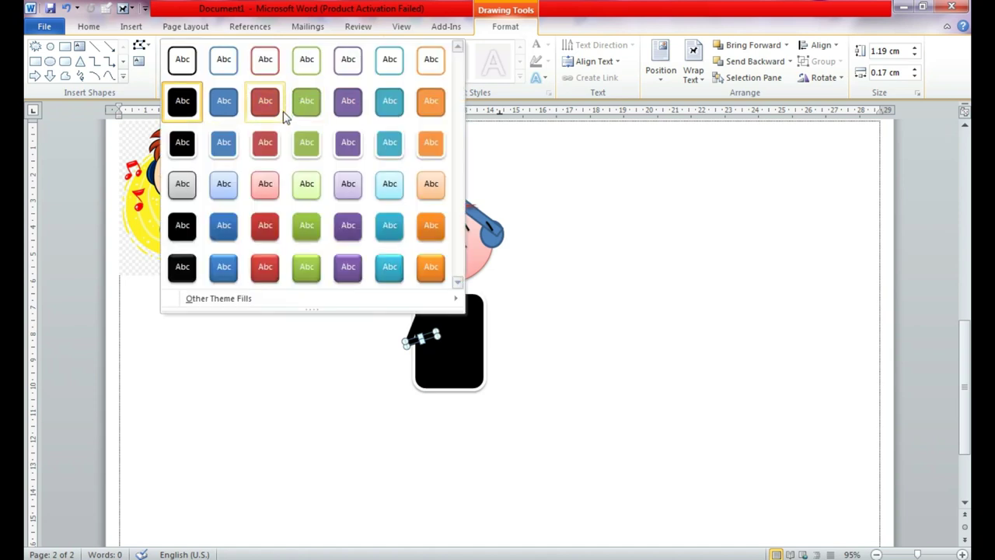
{"action": "left_click", "coordinate": [183, 156]}
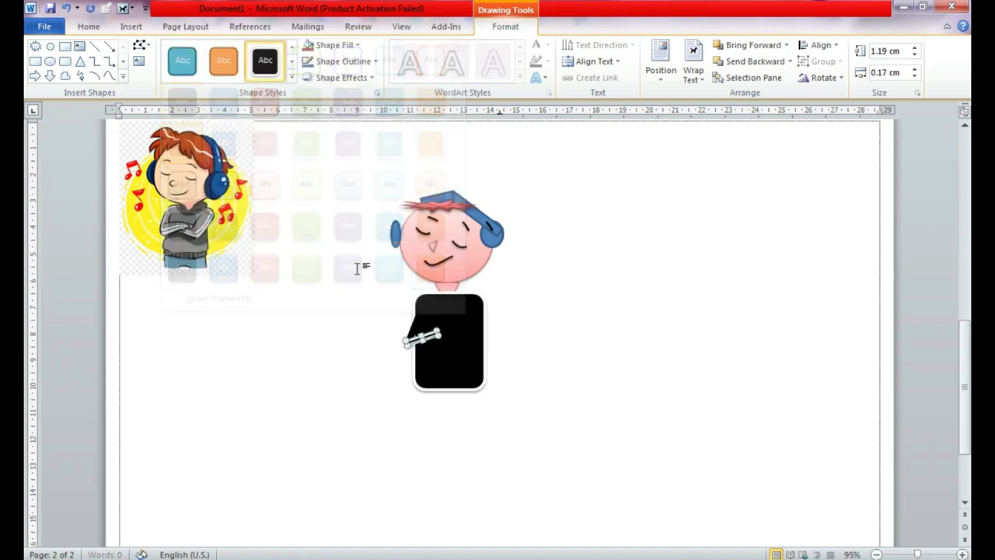
{"action": "left_click", "coordinate": [408, 321]}
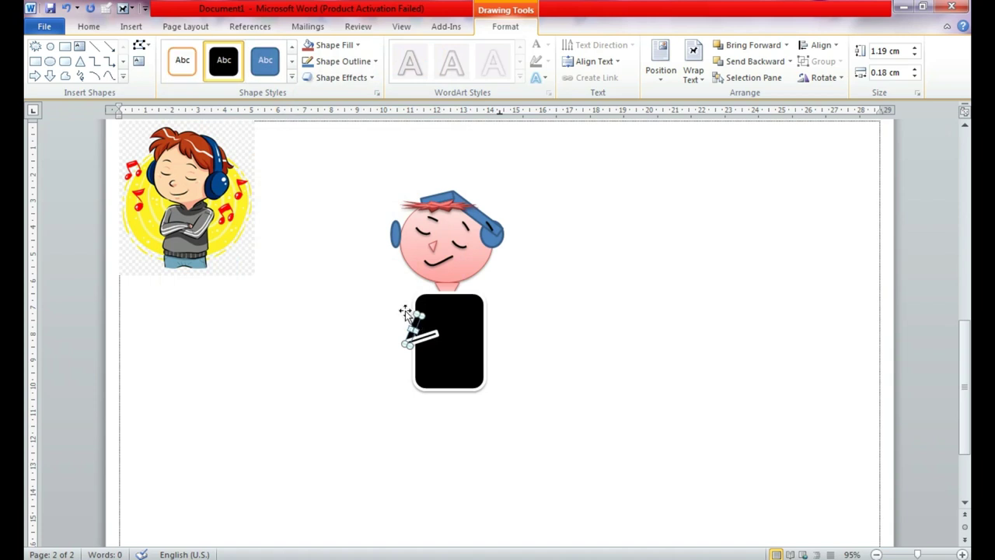
{"action": "left_click", "coordinate": [291, 61]}
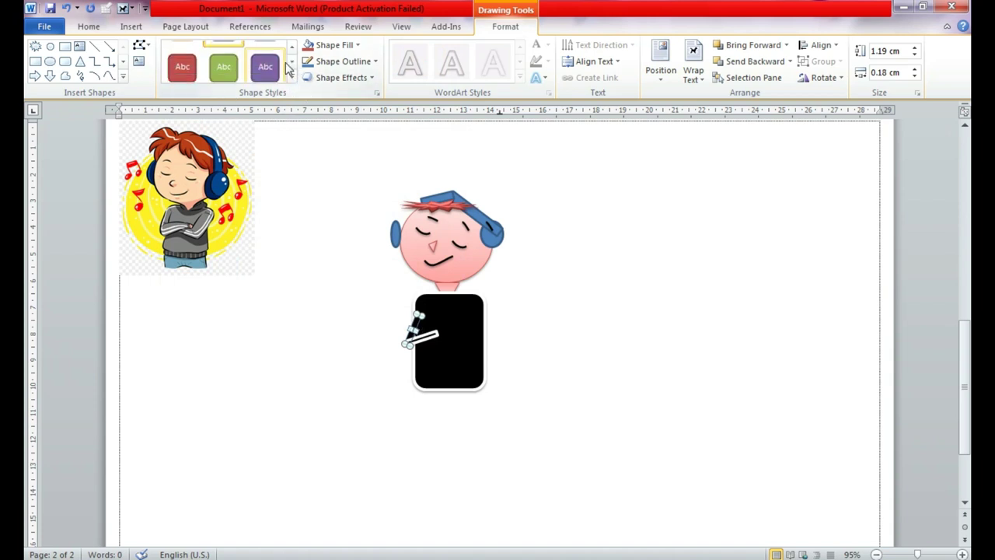
{"action": "left_click", "coordinate": [292, 61]}
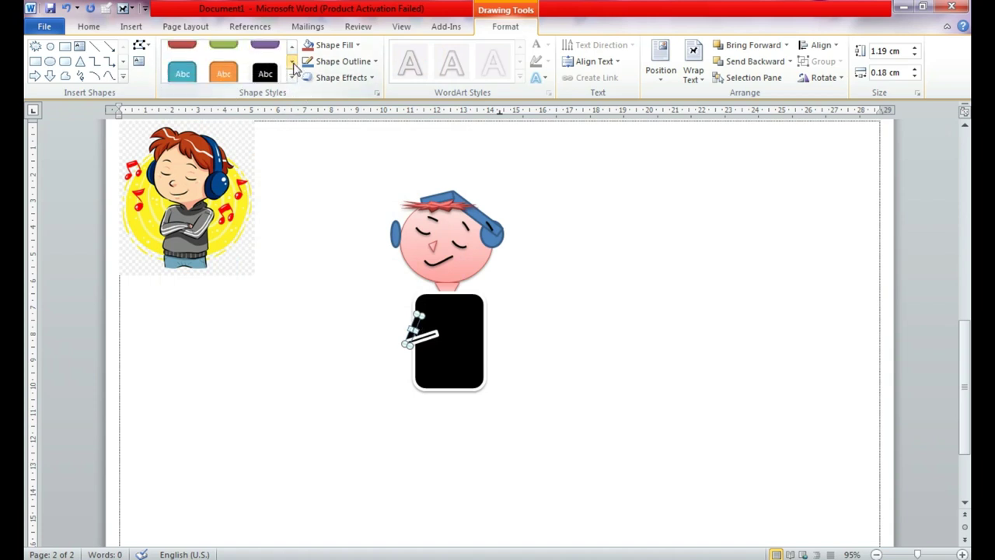
{"action": "left_click", "coordinate": [292, 61]}
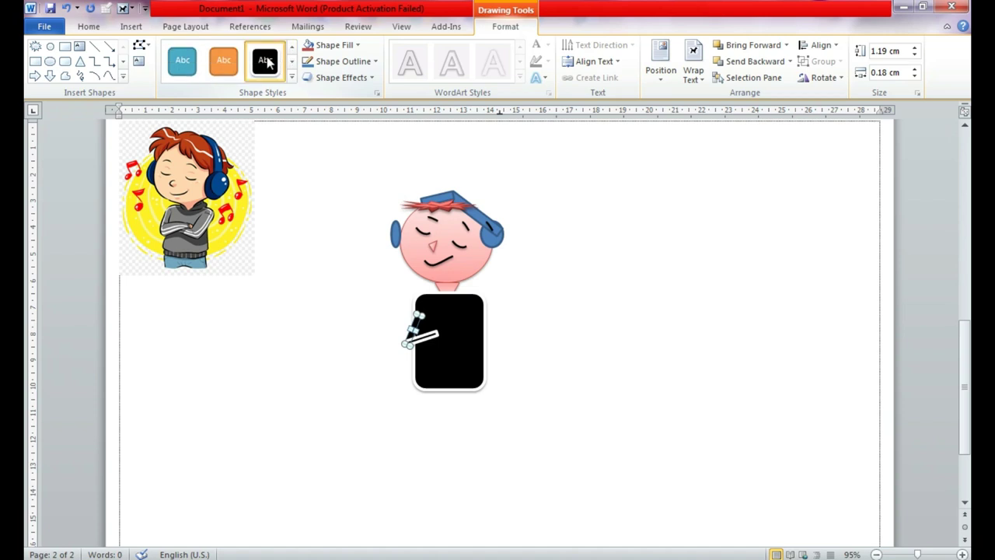
{"action": "left_click", "coordinate": [560, 248]}
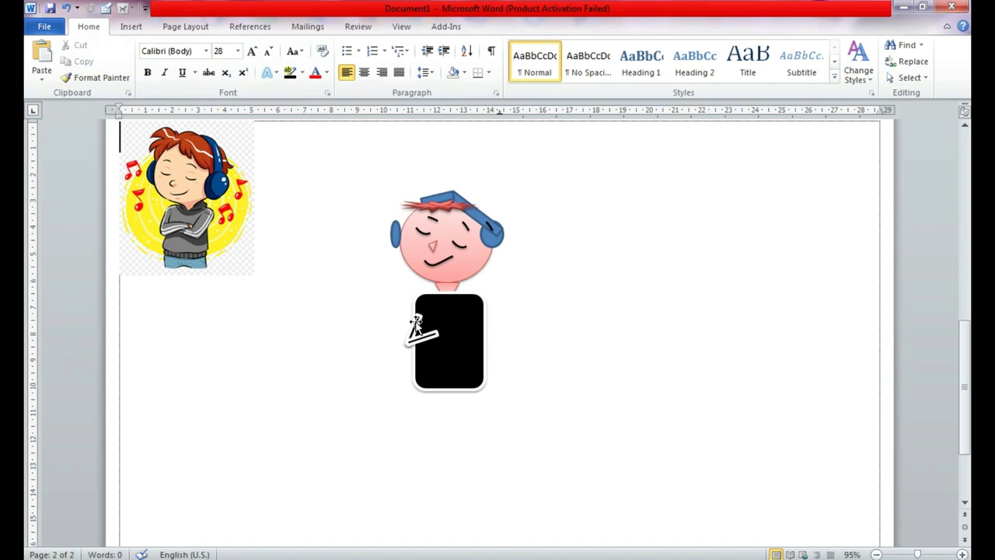
Copy the outlined upper arm to the opposite shoulder of the body, keeping its tilt
{"action": "left_click_drag", "start_coordinate": [417, 329], "coordinate": [480, 317]}
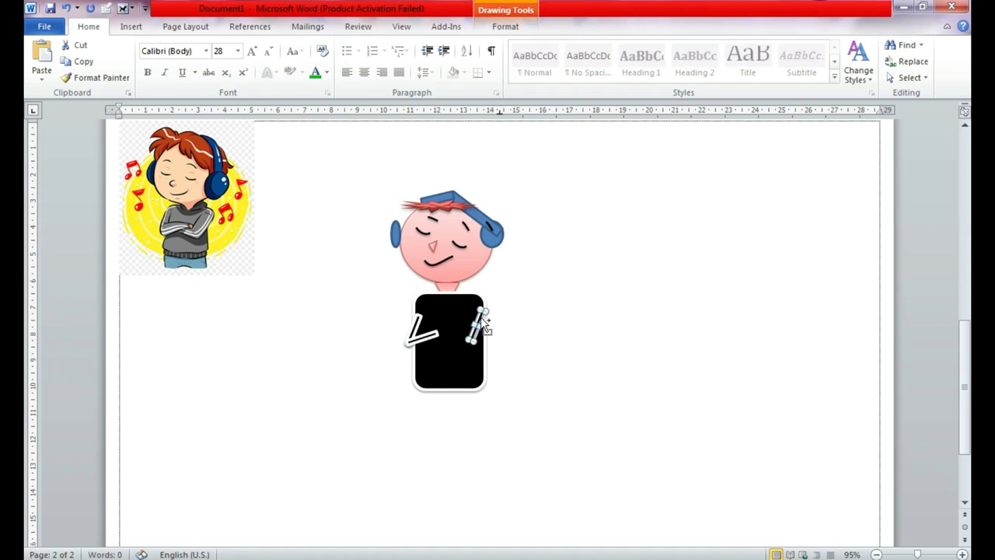
{"action": "left_click", "coordinate": [443, 335]}
{"action": "left_click", "coordinate": [421, 336], "text": "shift"}
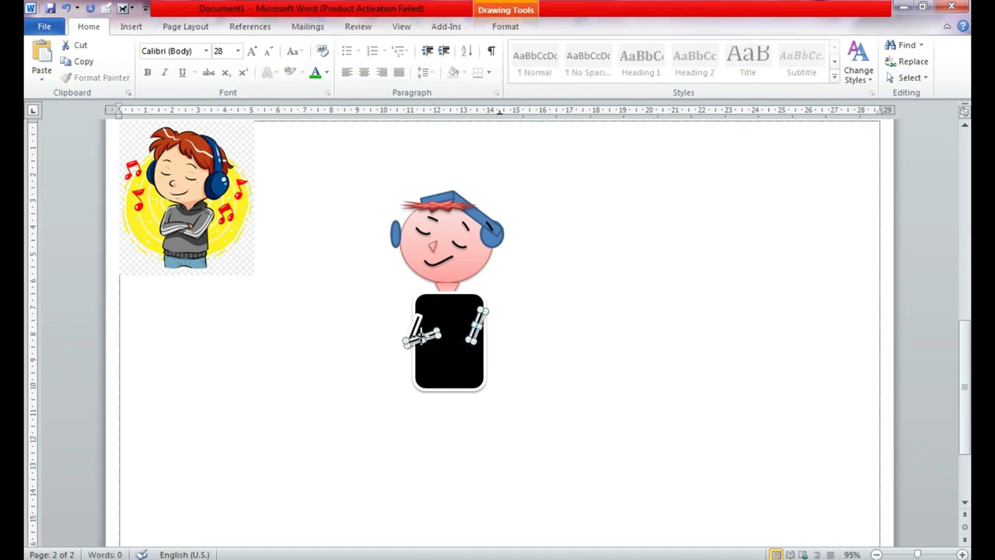
{"action": "left_click", "coordinate": [600, 357]}
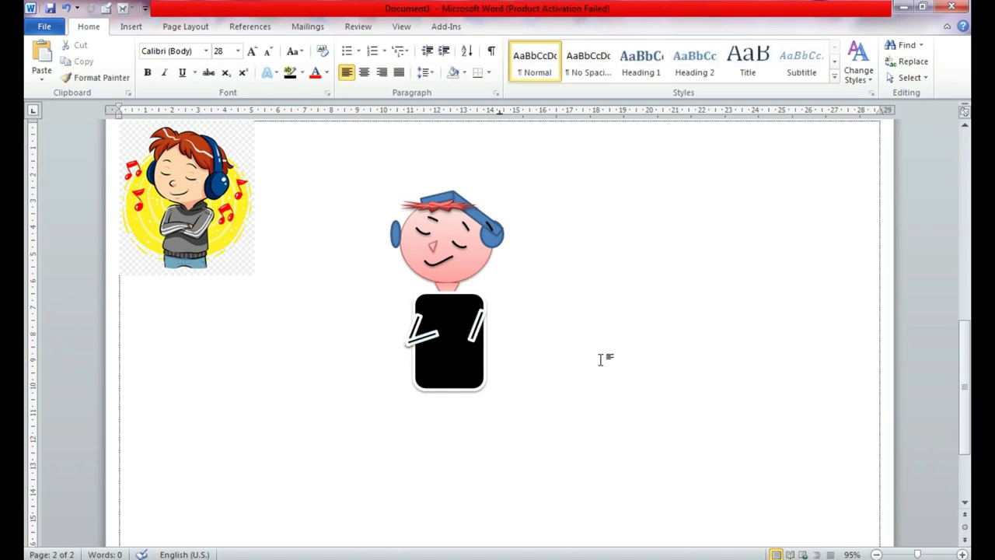
{"action": "left_click", "coordinate": [480, 326]}
{"action": "left_click_drag", "start_coordinate": [479, 317], "coordinate": [516, 333]}
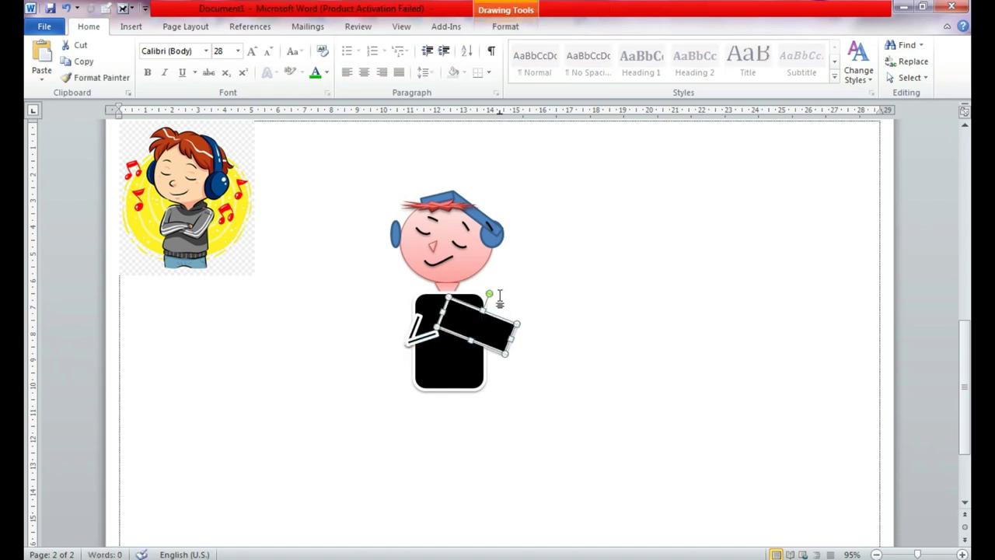
{"action": "left_click_drag", "start_coordinate": [486, 309], "coordinate": [476, 332]}
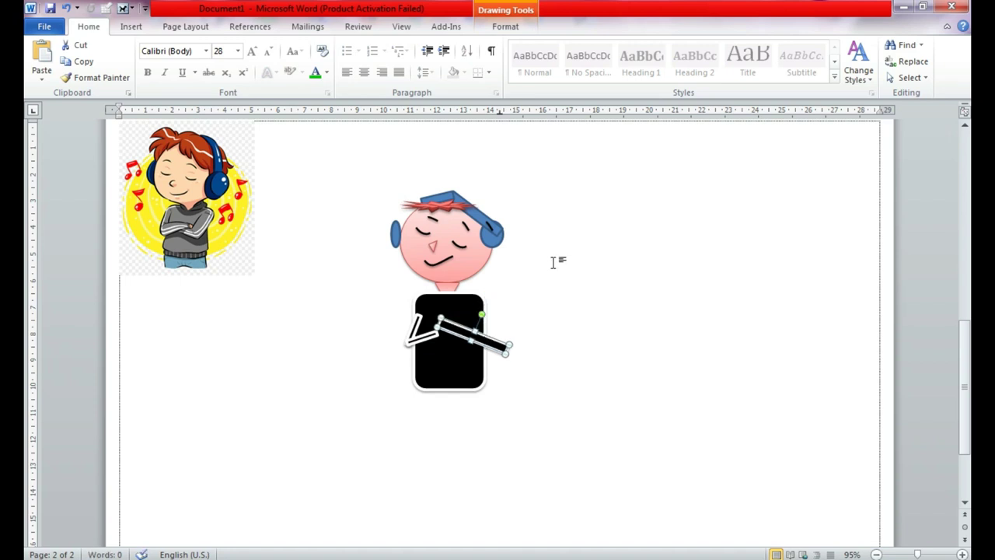
{"action": "key", "text": "ctrl+z"}
{"action": "key", "text": "ctrl+z"}
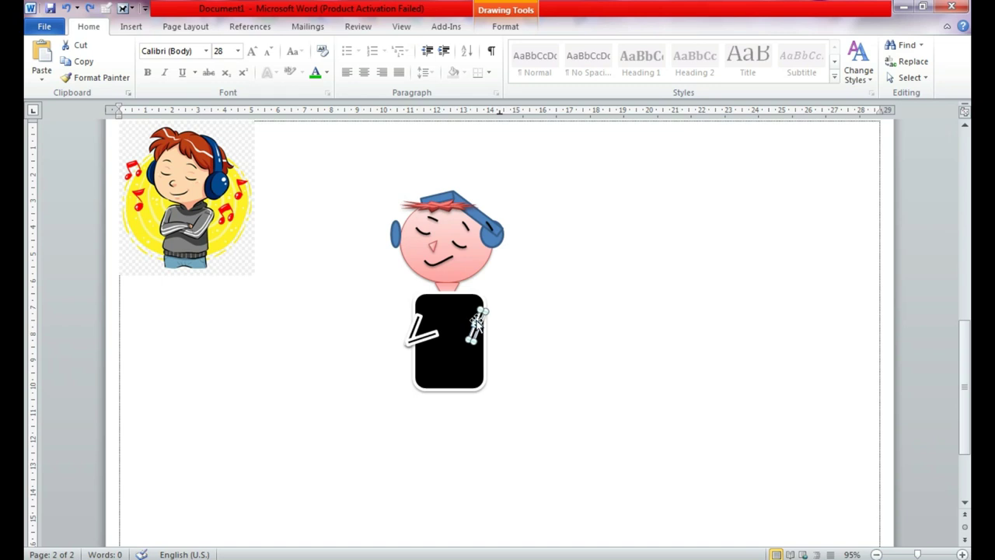
Duplicate the second upper arm as a forearm, rotate and slim it, and place it slanting from the elbow towards the chest
{"action": "left_click_drag", "start_coordinate": [481, 322], "coordinate": [538, 339]}
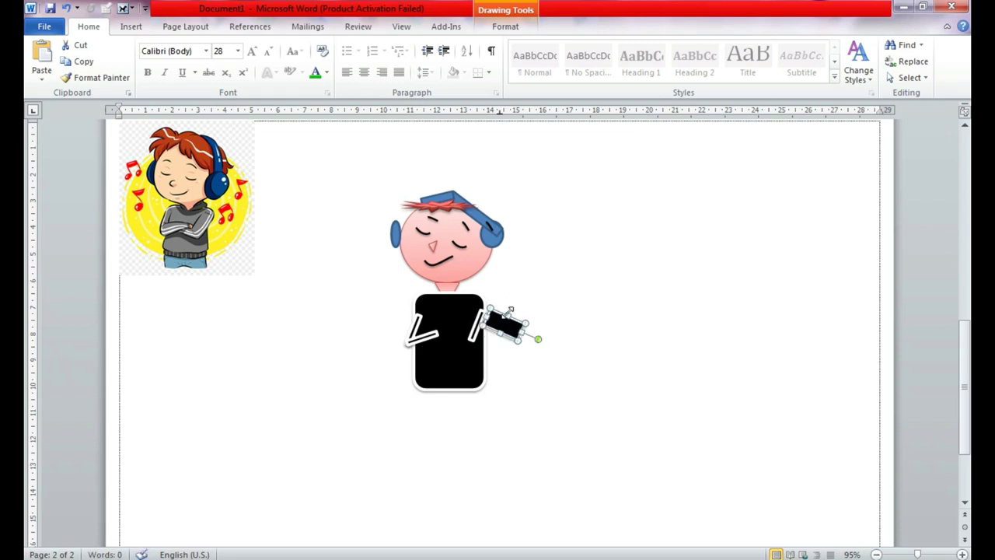
{"action": "left_click_drag", "start_coordinate": [506, 325], "coordinate": [509, 333]}
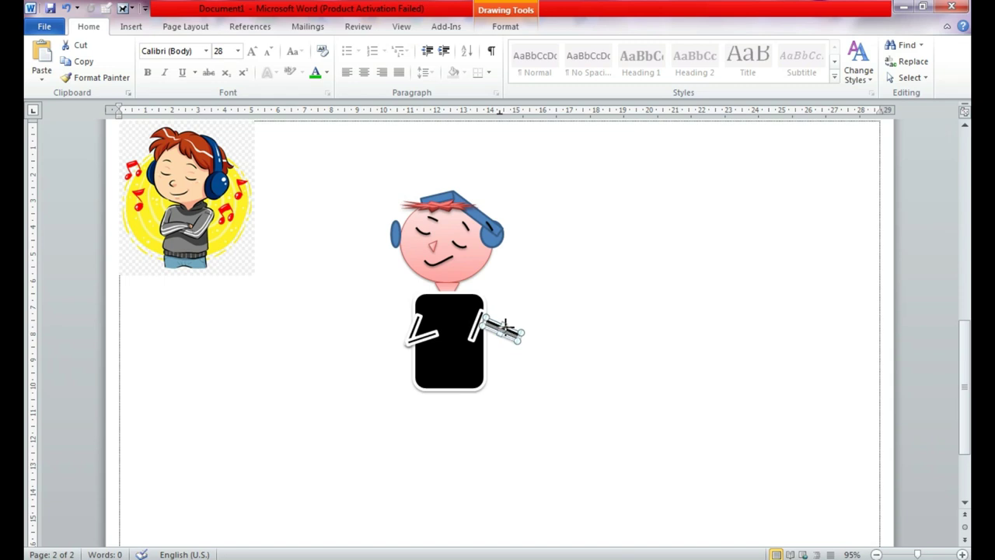
{"action": "left_click_drag", "start_coordinate": [505, 328], "coordinate": [464, 333]}
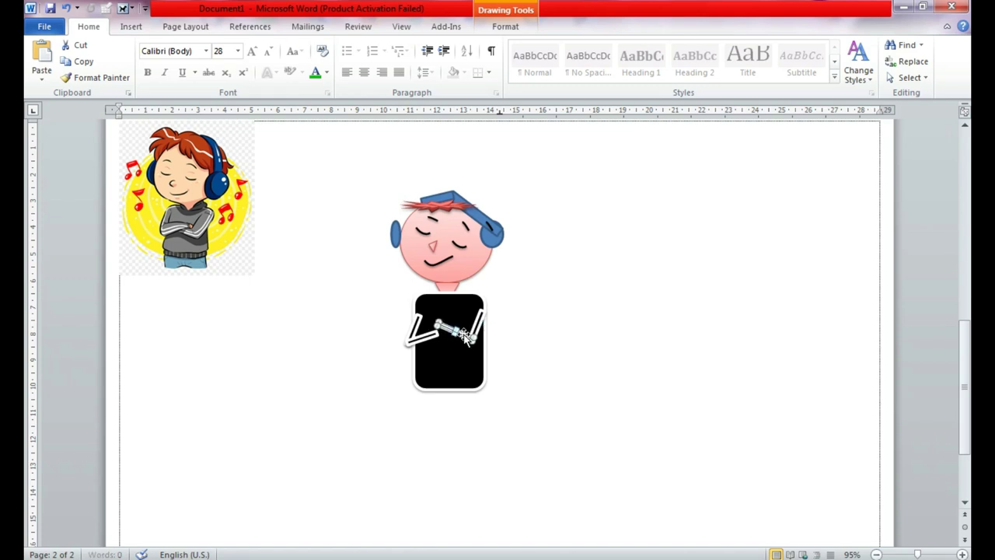
{"action": "left_click", "coordinate": [623, 305]}
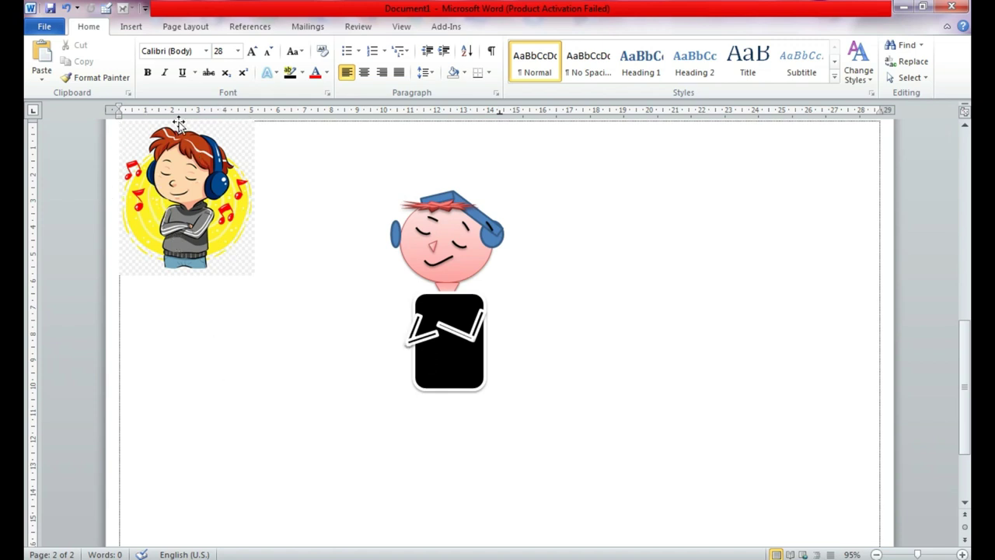
Draw a rounded rectangle about 2.47 cm wide and 0.95 cm high directly below the body as the trousers
{"action": "left_click", "coordinate": [134, 28]}
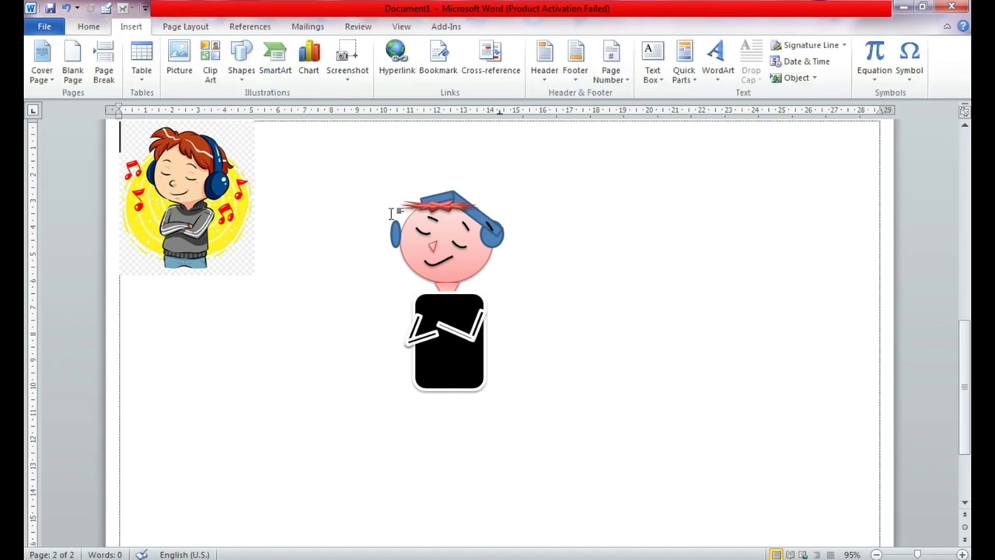
{"action": "left_click", "coordinate": [401, 210]}
{"action": "left_click", "coordinate": [524, 27]}
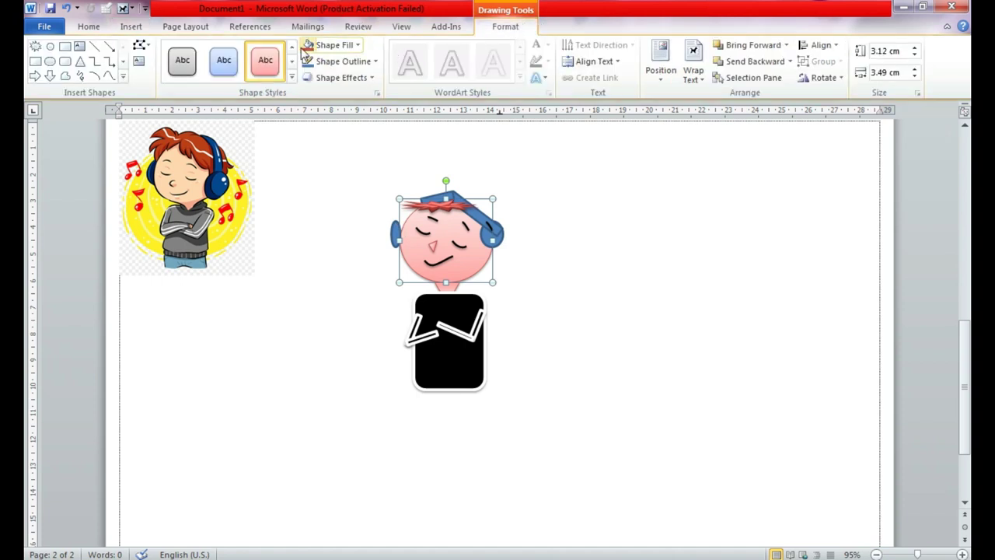
{"action": "left_click", "coordinate": [122, 76]}
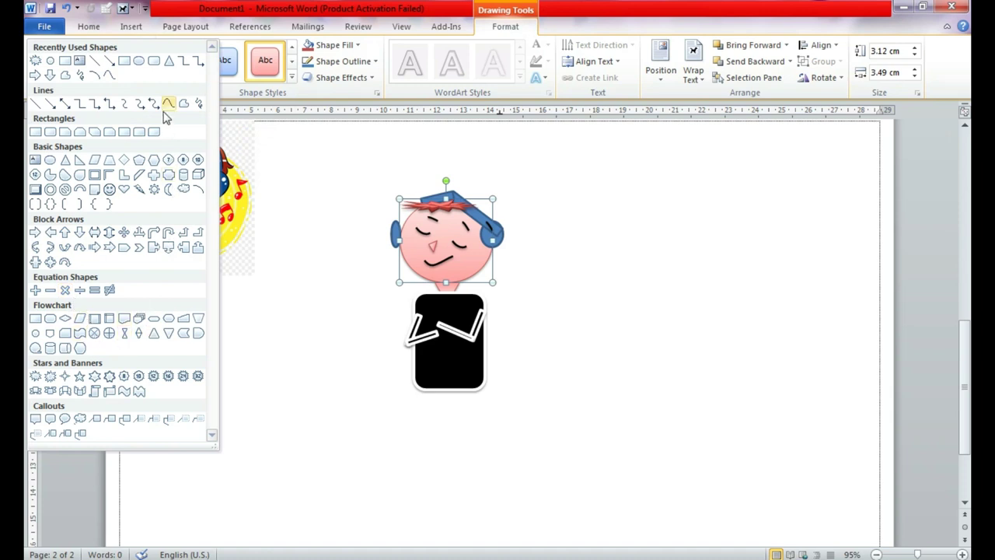
{"action": "left_click", "coordinate": [117, 264]}
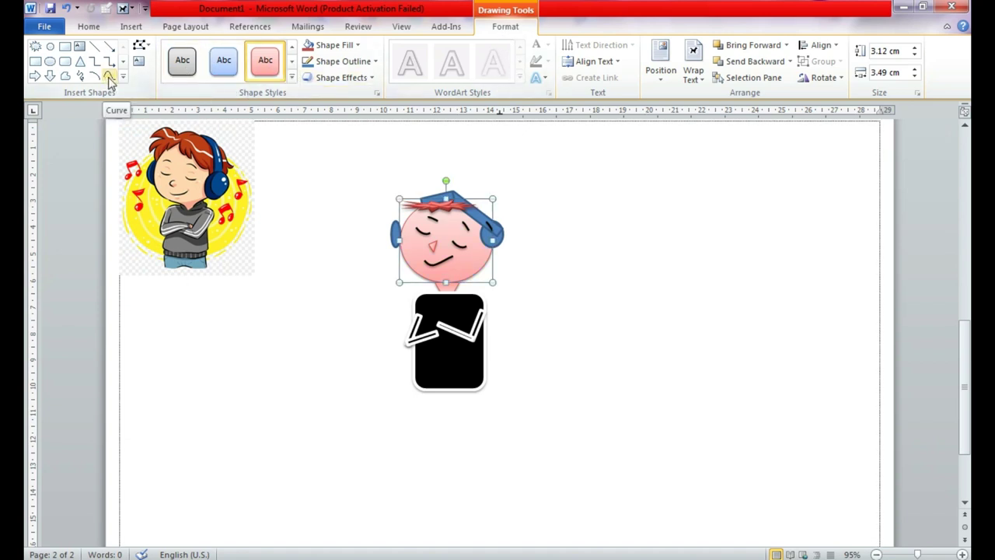
{"action": "left_click", "coordinate": [65, 60]}
{"action": "left_click_drag", "start_coordinate": [426, 402], "coordinate": [467, 399]}
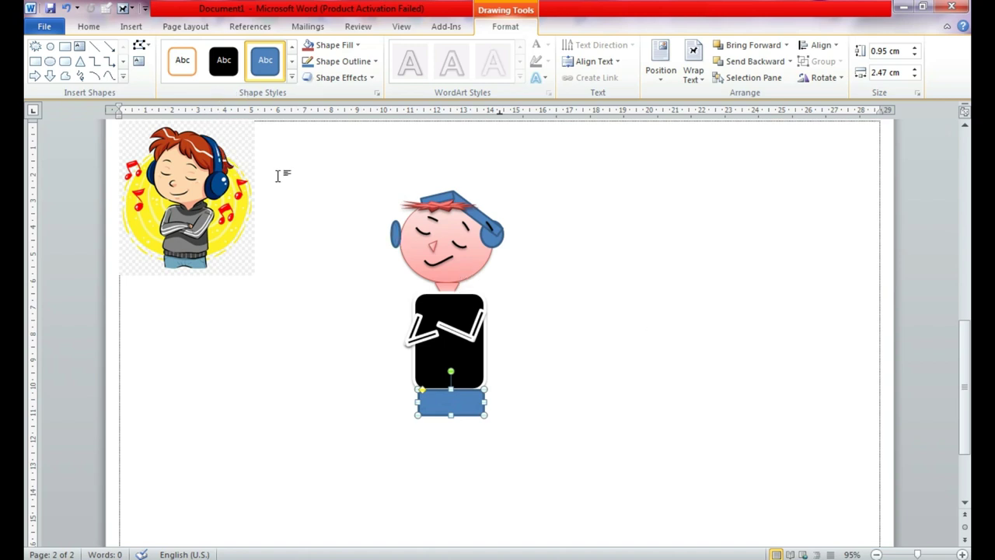
Give the trousers rectangle the teal-filled shape style with a darker outline
{"action": "left_click", "coordinate": [292, 76]}
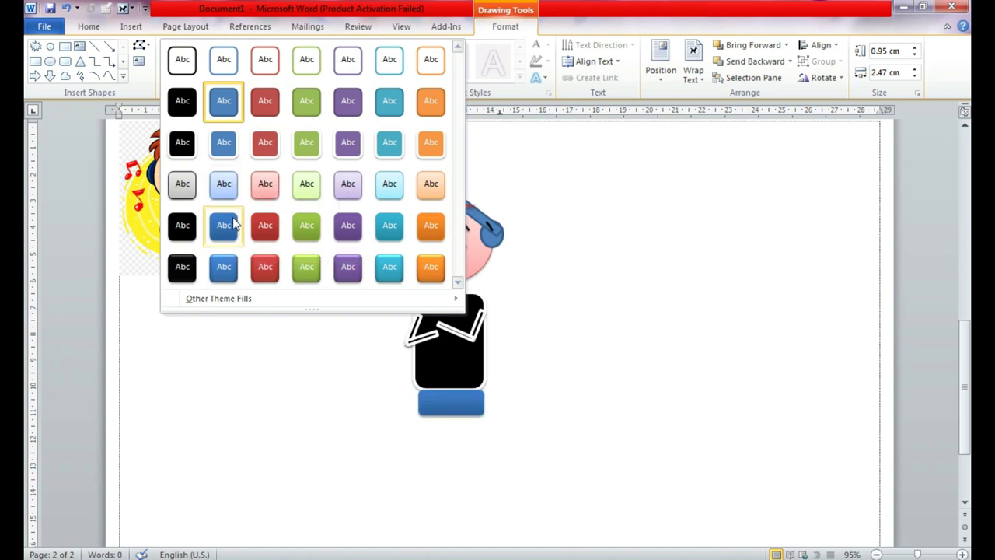
{"action": "left_click", "coordinate": [383, 117]}
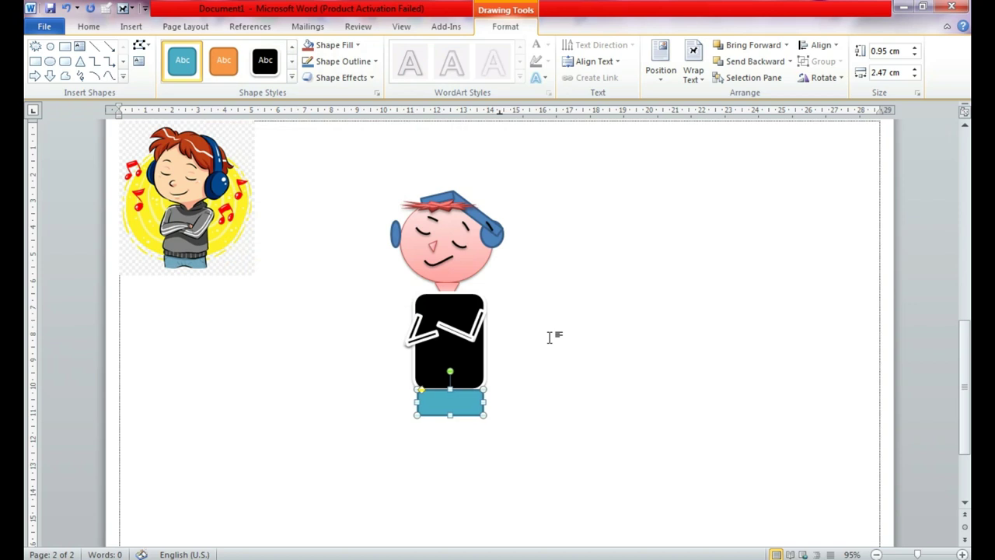
{"action": "left_click", "coordinate": [498, 398]}
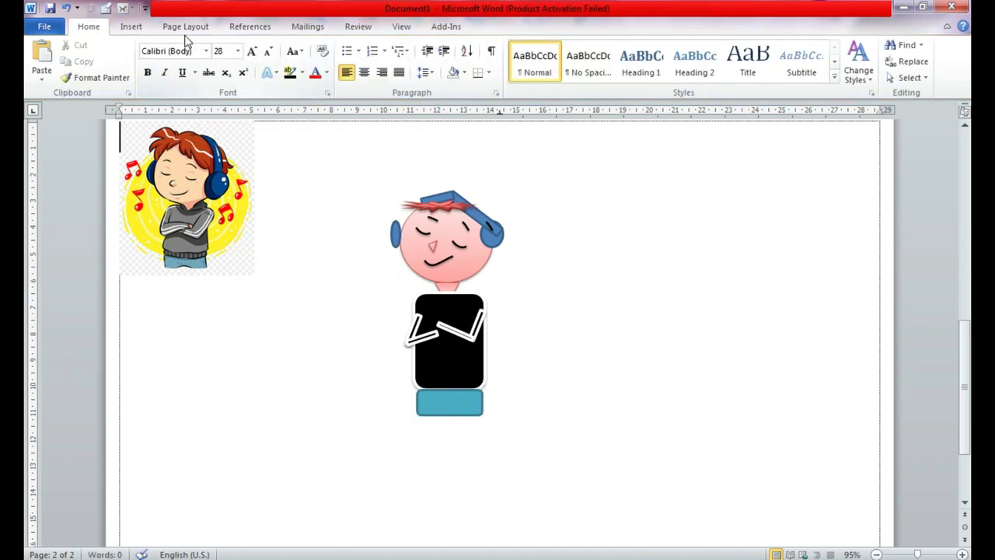
Draw slim parallelograms about 1.12 cm by 0.13 cm and arrange copies as stems and beams of two music notes on each side of the boy
{"action": "left_click", "coordinate": [455, 377]}
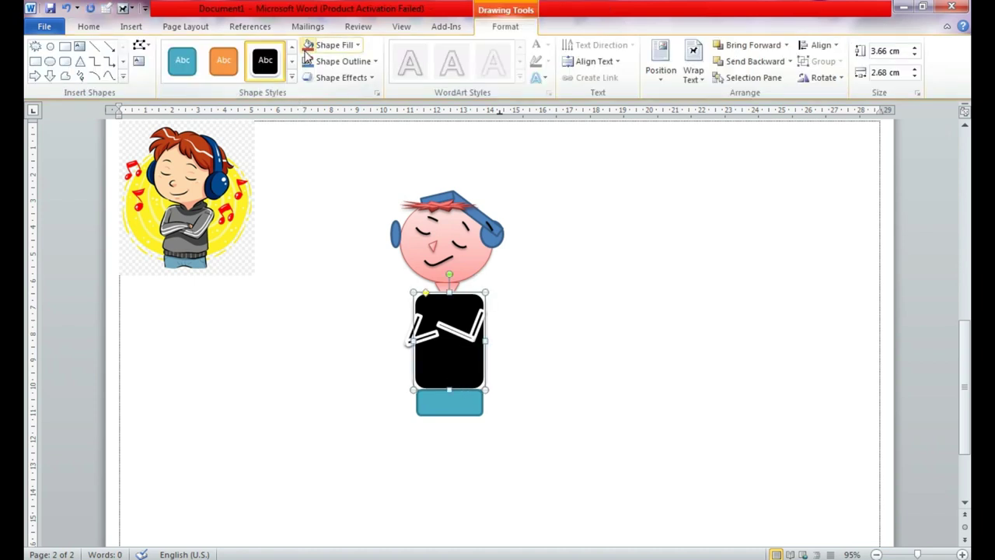
{"action": "left_click", "coordinate": [122, 76]}
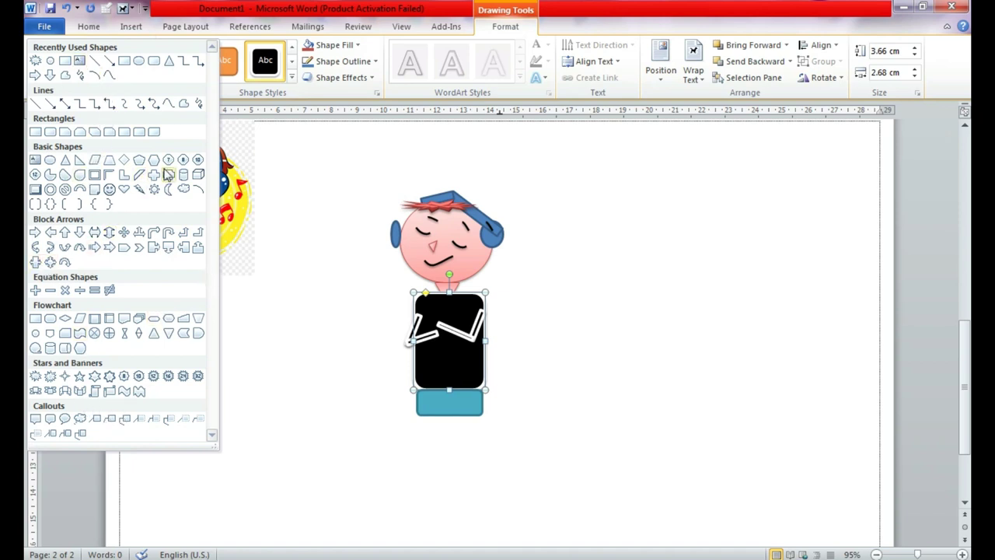
{"action": "left_click", "coordinate": [289, 259]}
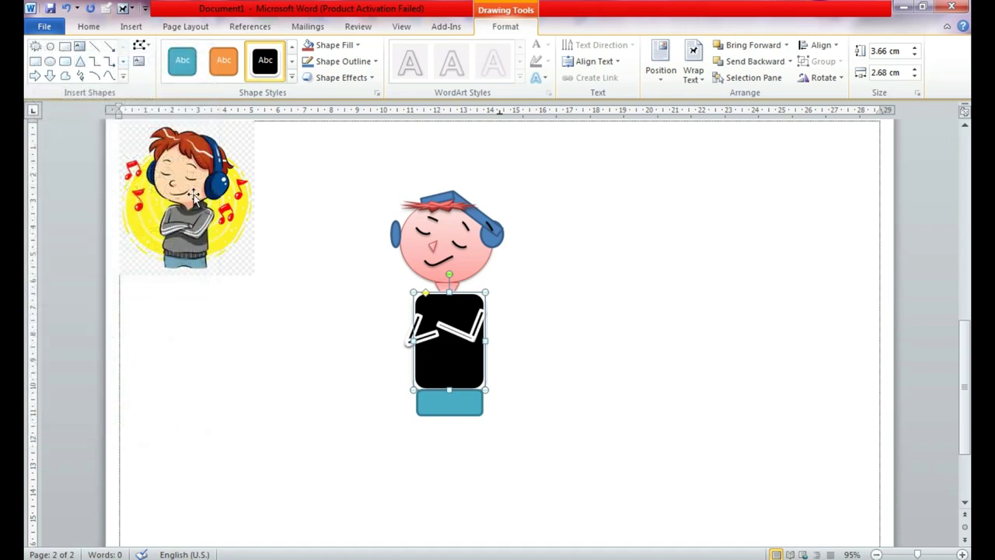
{"action": "left_click", "coordinate": [127, 77]}
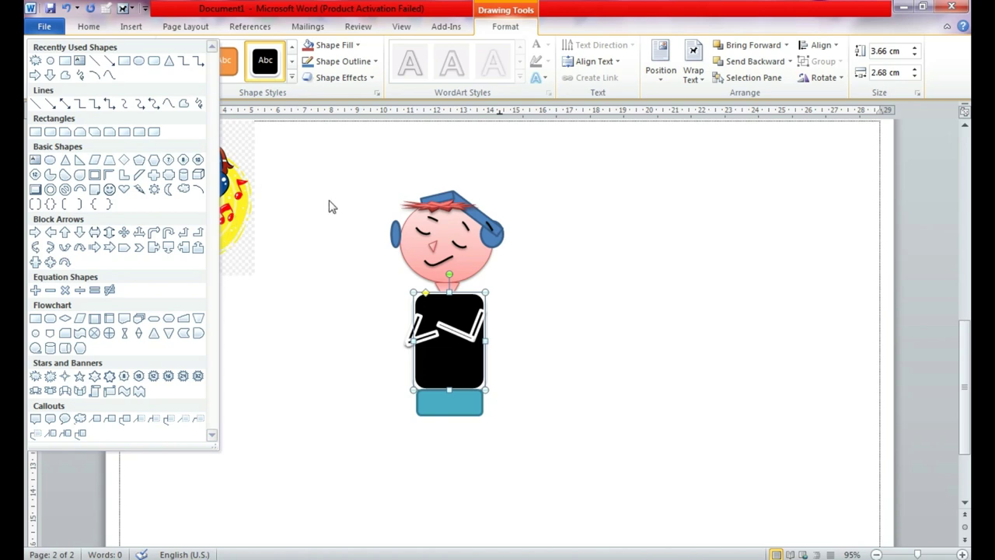
{"action": "left_click", "coordinate": [98, 159]}
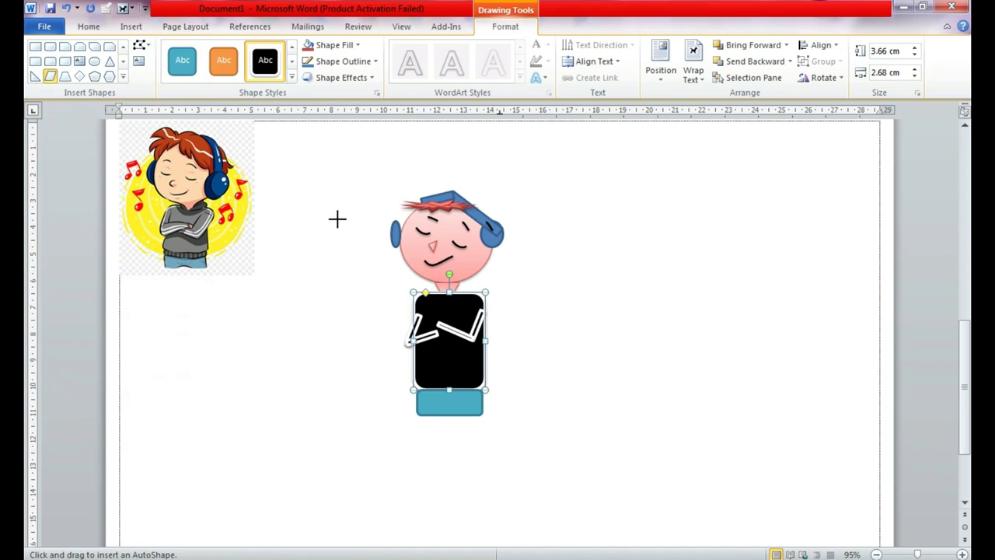
{"action": "left_click_drag", "start_coordinate": [336, 213], "coordinate": [314, 237]}
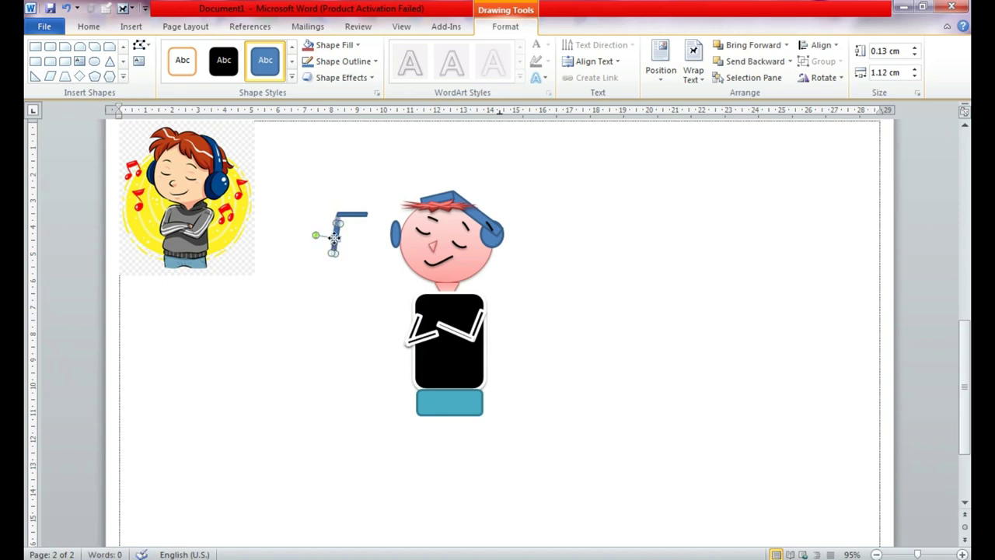
{"action": "key", "text": "Up"}
{"action": "left_click_drag", "start_coordinate": [331, 236], "coordinate": [553, 309]}
{"action": "left_click", "coordinate": [633, 297]}
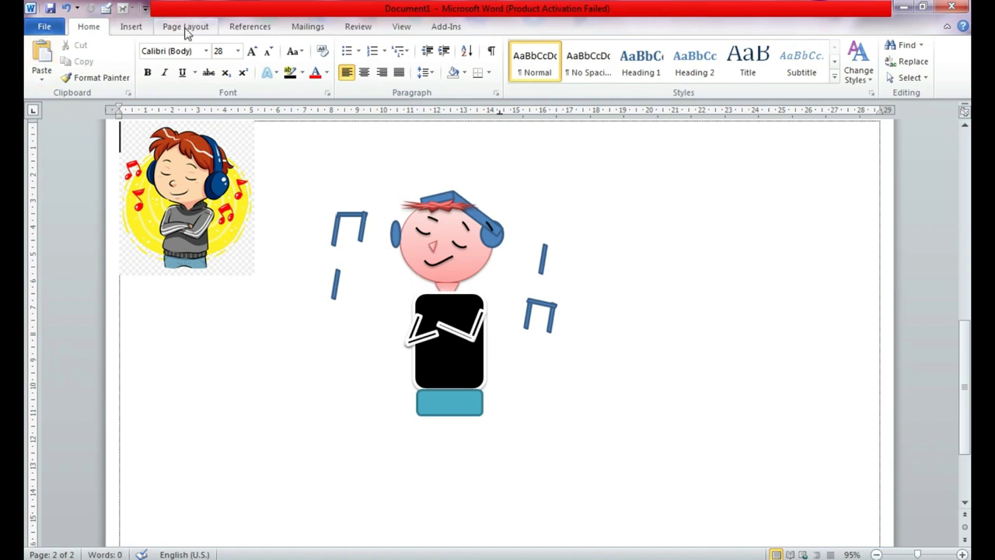
Draw a small oval note head about 0.47 cm wide and 0.2 cm high at the foot of the upper-left note's first stem
{"action": "left_click", "coordinate": [452, 272]}
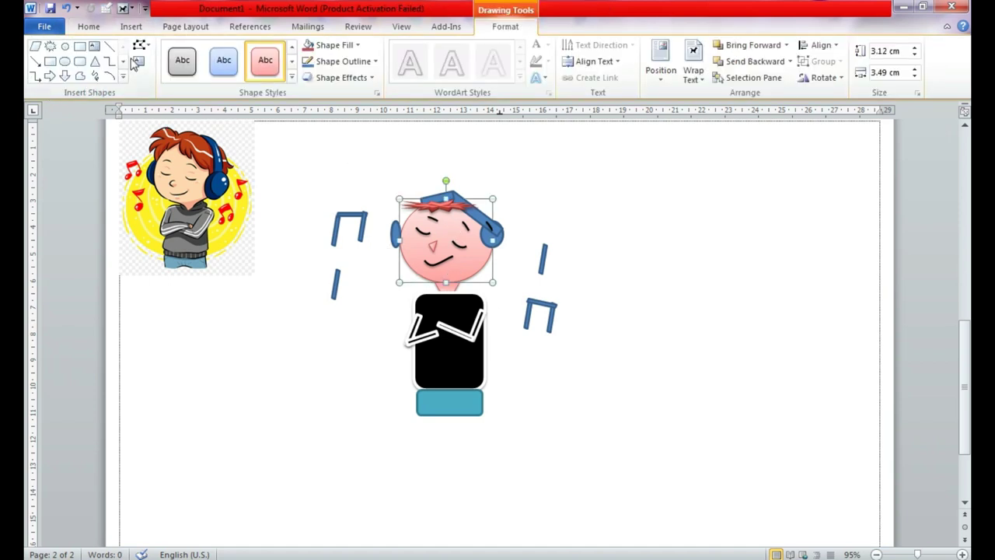
{"action": "left_click", "coordinate": [64, 45]}
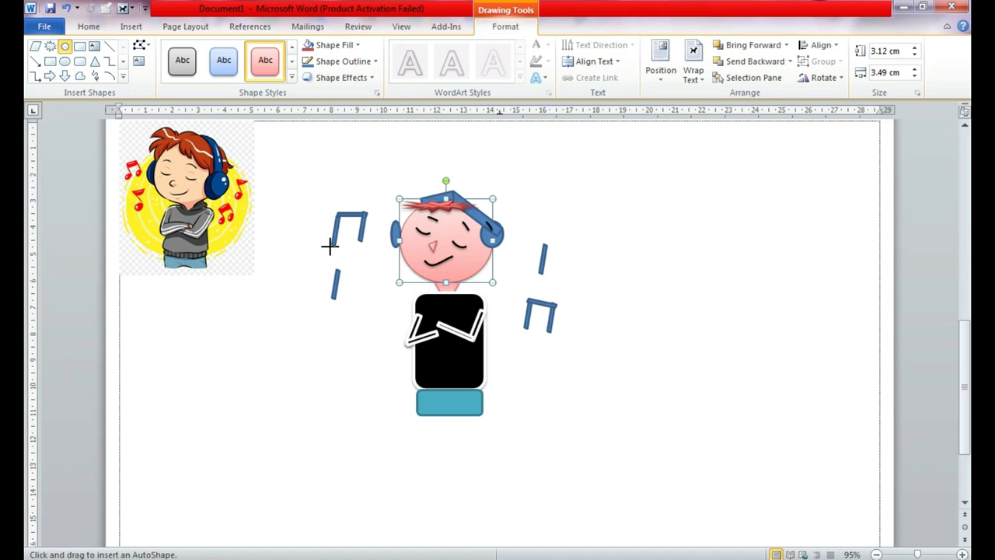
{"action": "left_click_drag", "start_coordinate": [317, 241], "coordinate": [324, 252]}
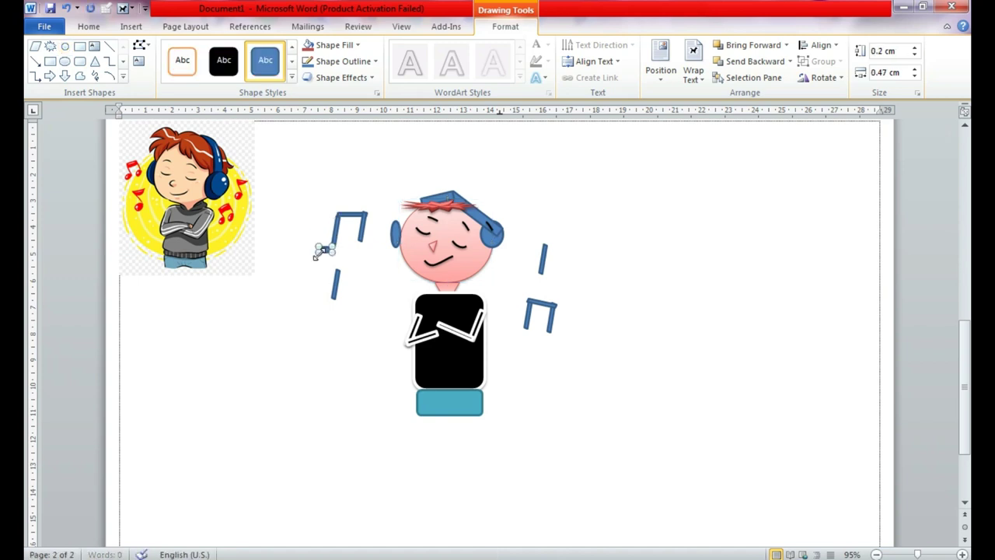
{"action": "key", "text": "Up"}
{"action": "key", "text": "Right"}
{"action": "key", "text": "Escape"}
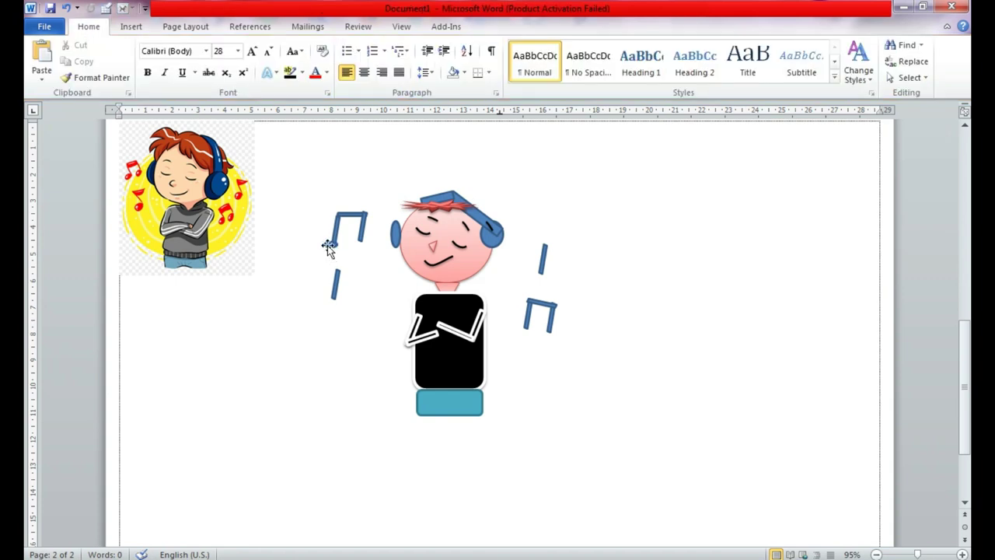
Copy the oval note head to the upper-left note's second stem and to both ends of the single note below it
{"action": "left_click", "coordinate": [329, 246]}
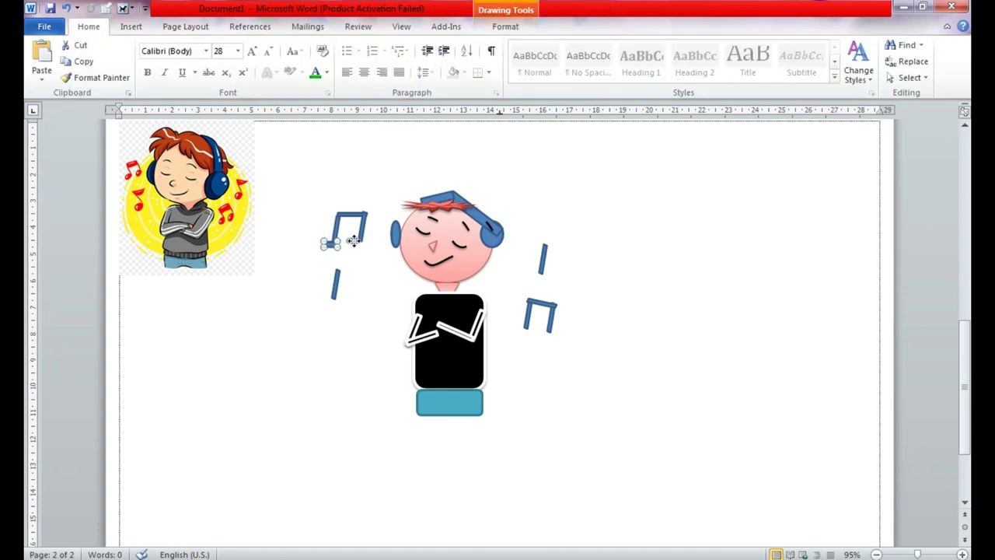
{"action": "left_click_drag", "start_coordinate": [353, 241], "coordinate": [350, 280]}
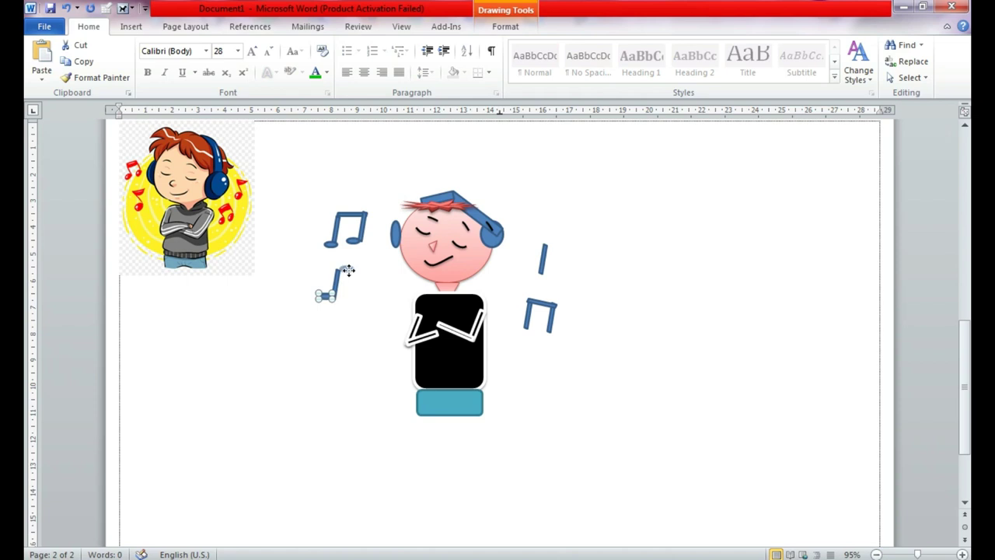
{"action": "mouse_move", "coordinate": [344, 269]}
{"action": "left_mouse_down"}
{"action": "mouse_move", "coordinate": [486, 250]}
{"action": "mouse_move", "coordinate": [343, 269]}
{"action": "left_mouse_up"}
{"action": "key", "text": "ctrl+z"}
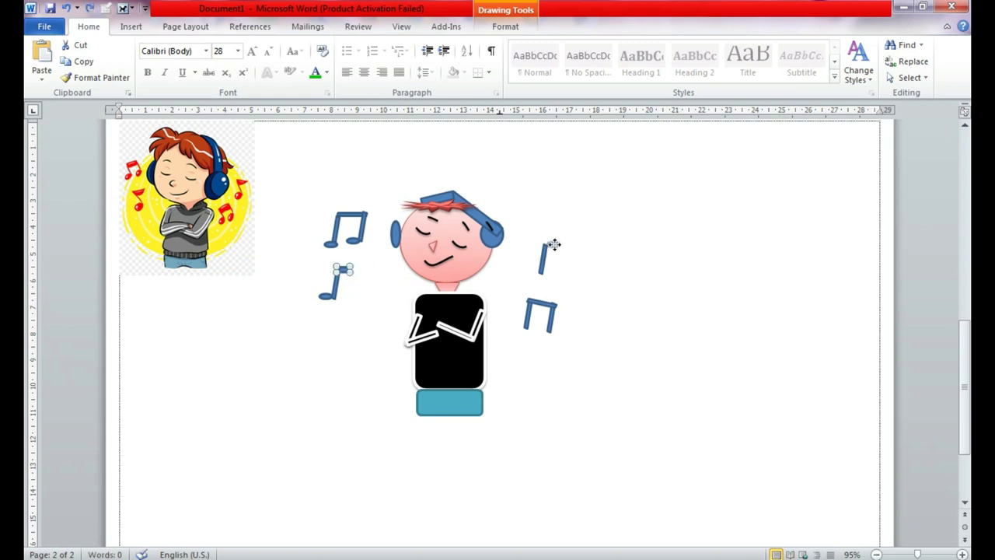
Copy the oval to both ends of the single note and the feet of the double note on the boy's other side
{"action": "left_click_drag", "start_coordinate": [551, 245], "coordinate": [536, 274]}
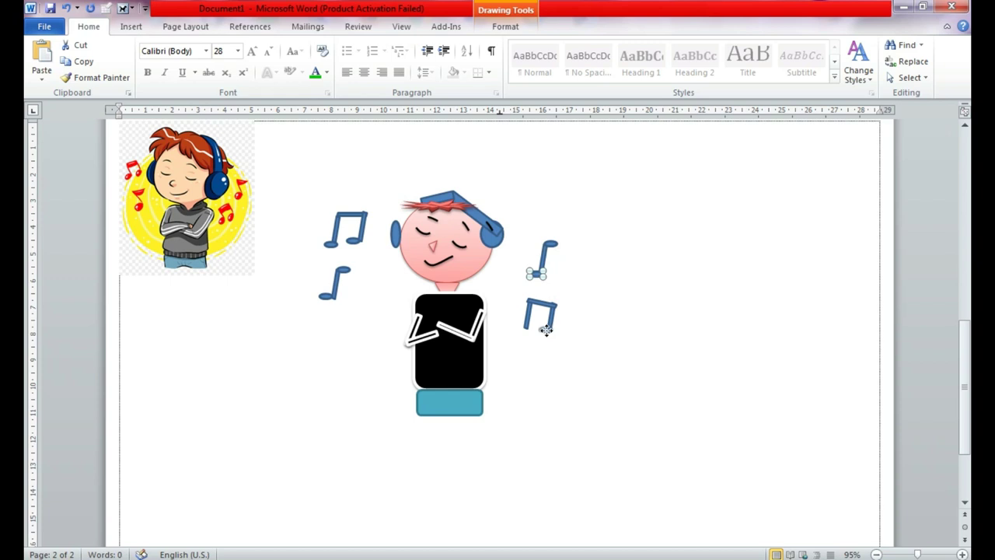
{"action": "left_click_drag", "start_coordinate": [545, 332], "coordinate": [547, 335]}
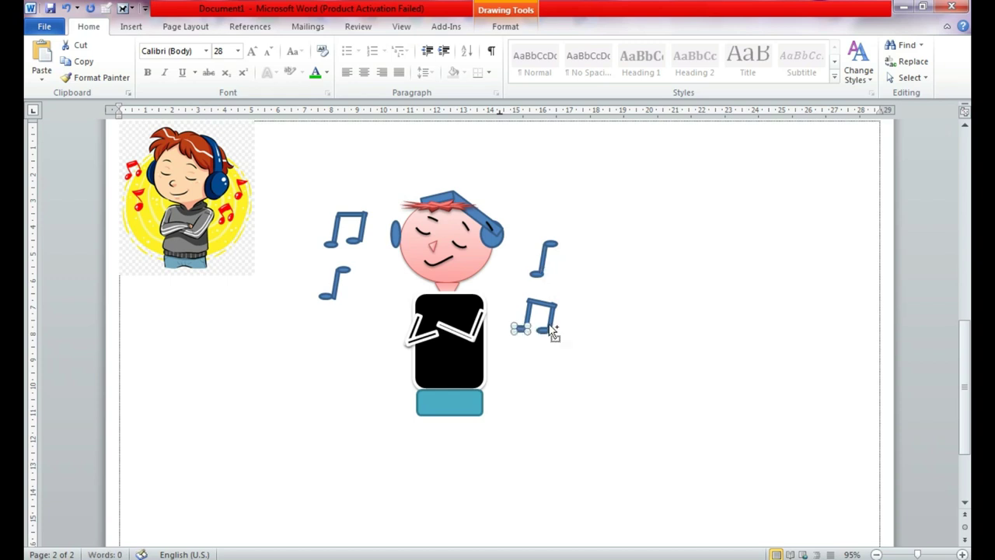
{"action": "left_click", "coordinate": [610, 264]}
Select all parts of the four music notes together and give them the glossy red-filled shape style
{"action": "left_click", "coordinate": [548, 307]}
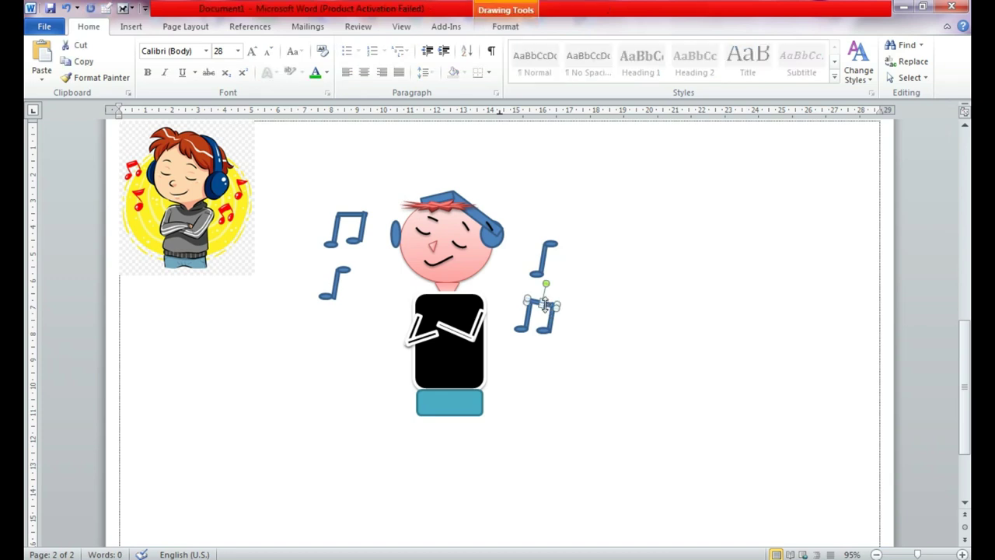
{"action": "left_click", "coordinate": [351, 214], "text": "shift"}
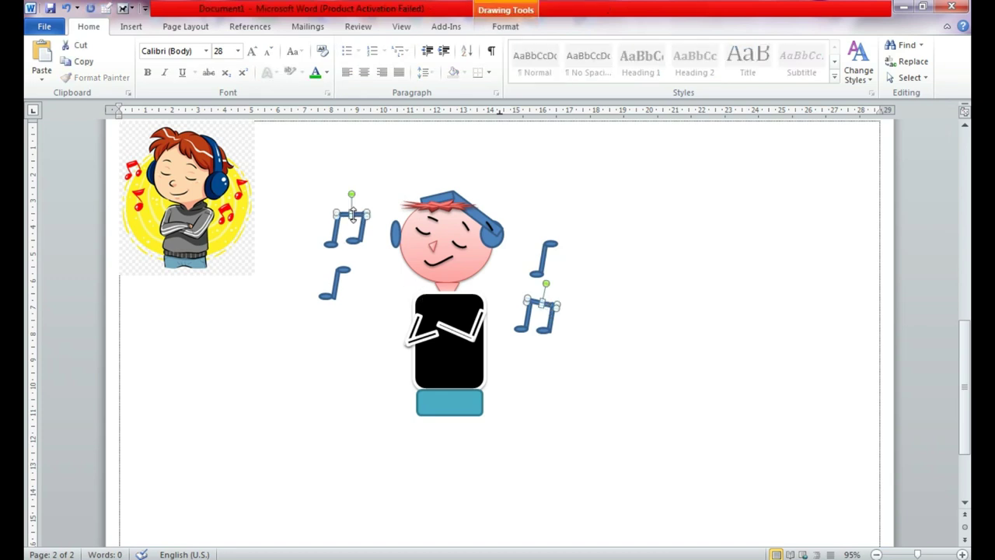
{"action": "left_click", "coordinate": [335, 231], "text": "shift"}
{"action": "left_click", "coordinate": [330, 243], "text": "shift"}
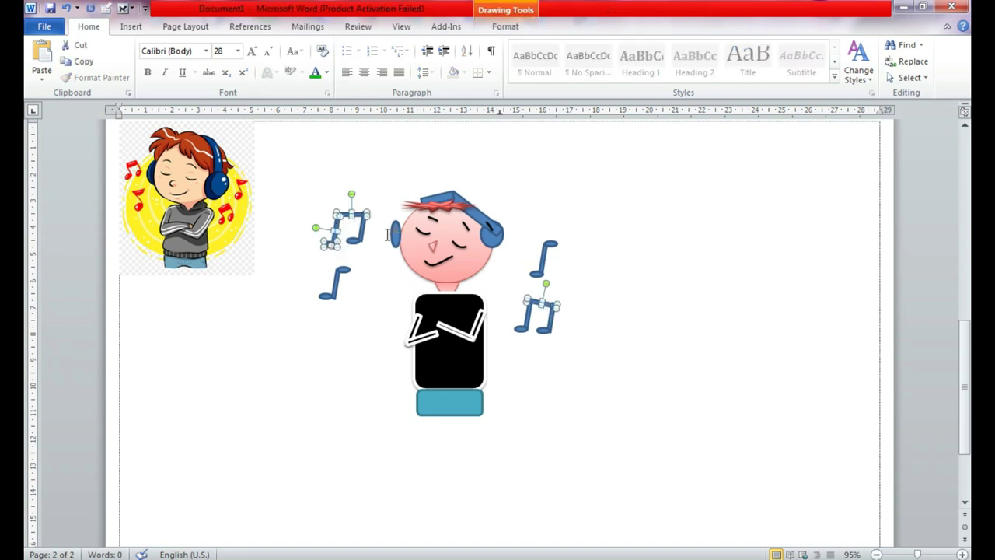
{"action": "left_click", "coordinate": [360, 227], "text": "shift"}
{"action": "left_click", "coordinate": [343, 279], "text": "shift"}
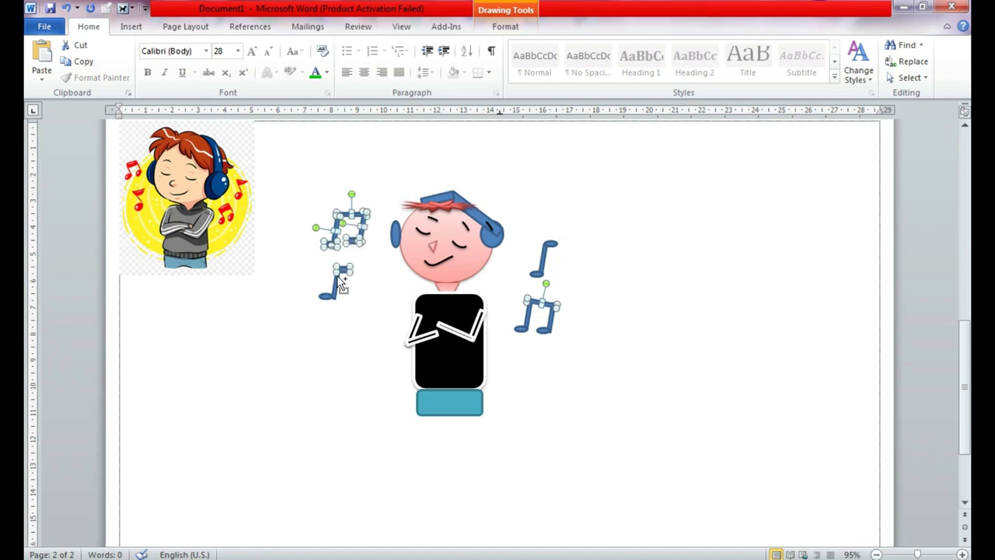
{"action": "left_click", "coordinate": [327, 301], "text": "shift"}
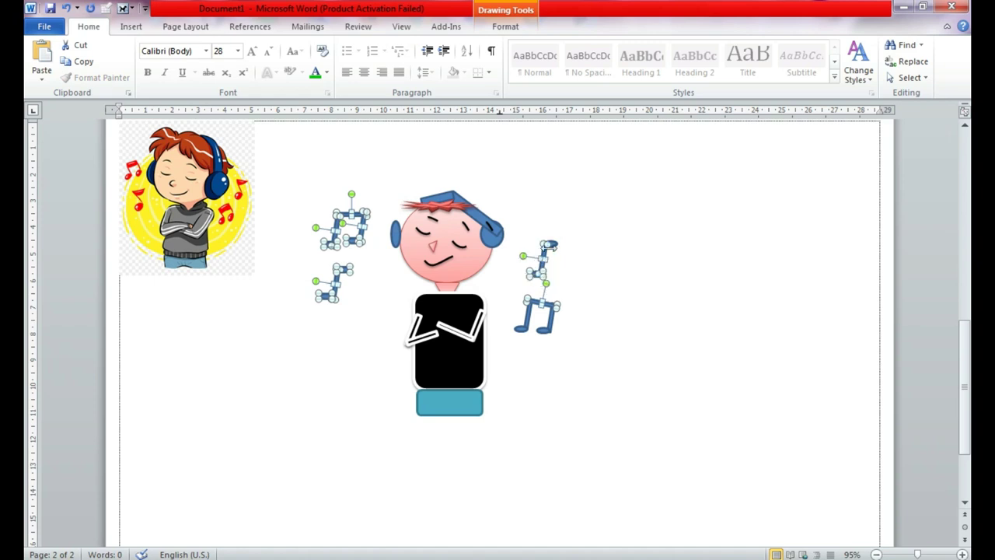
{"action": "left_click", "coordinate": [549, 245], "text": "shift"}
{"action": "left_click", "coordinate": [549, 245], "text": "shift"}
{"action": "left_click", "coordinate": [520, 325], "text": "shift"}
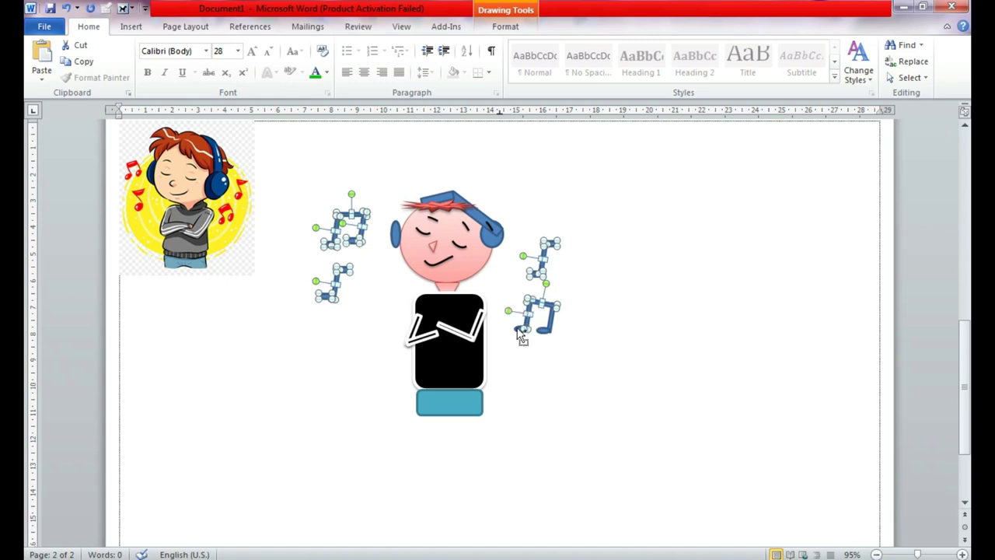
{"action": "left_click", "coordinate": [549, 326], "text": "shift"}
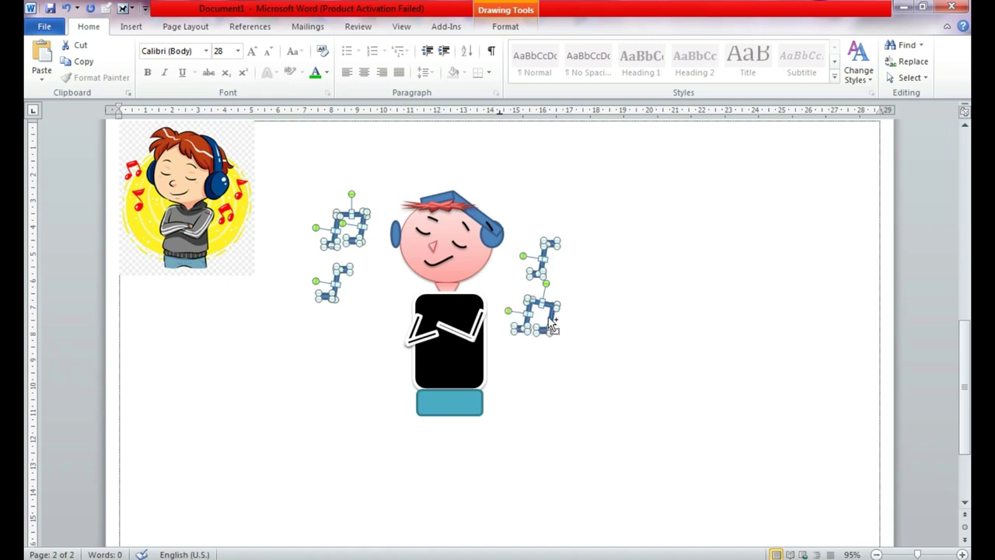
{"action": "left_click", "coordinate": [516, 27]}
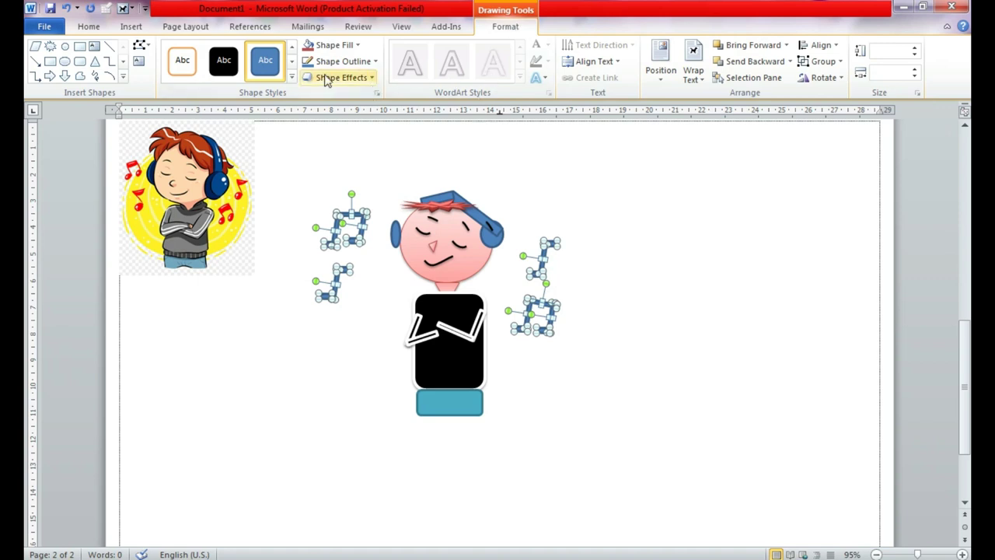
{"action": "left_click", "coordinate": [292, 76]}
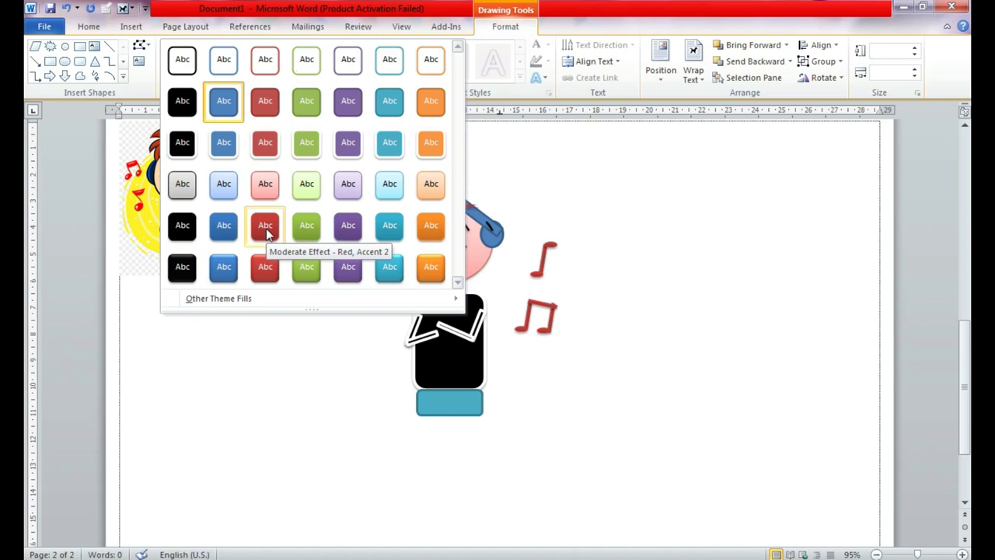
{"action": "left_click", "coordinate": [275, 264]}
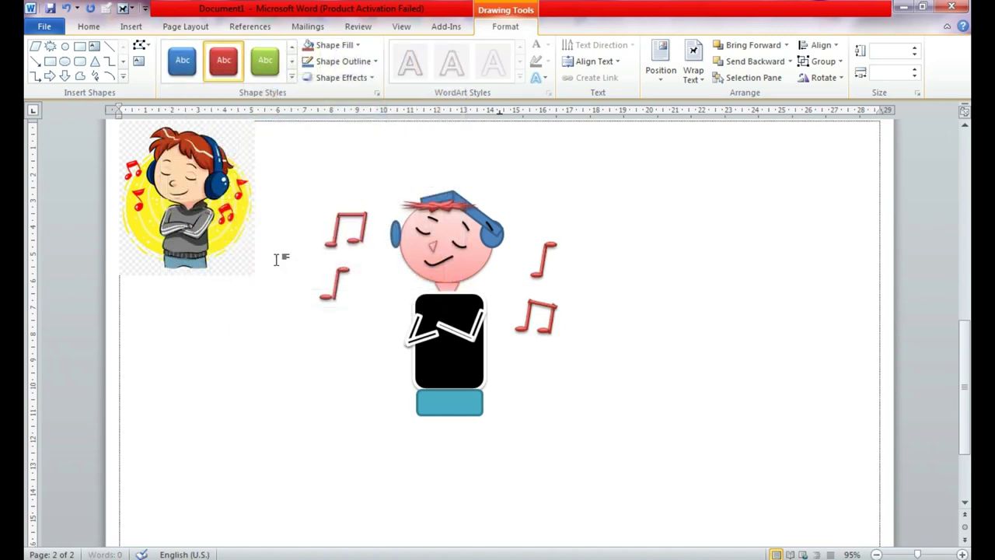
{"action": "left_click", "coordinate": [653, 167]}
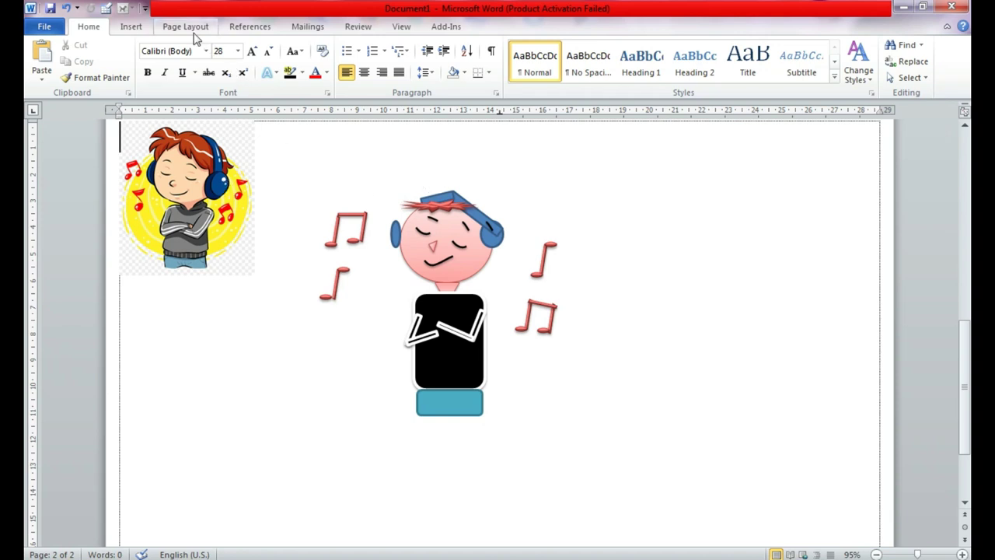
Draw an ellipse about 3.57 cm wide and 4.3 cm high, move it over the boy's shoulder, and set its text wrapping to Through
{"action": "left_click", "coordinate": [470, 267]}
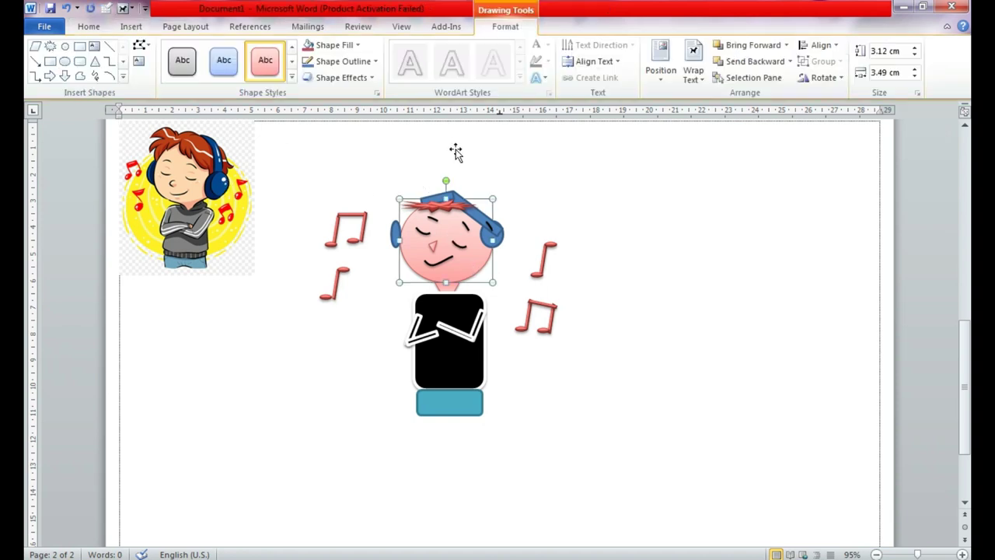
{"action": "left_click", "coordinate": [64, 60]}
{"action": "mouse_move", "coordinate": [255, 330]}
{"action": "left_mouse_down"}
{"action": "mouse_move", "coordinate": [303, 384]}
{"action": "mouse_move", "coordinate": [304, 435]}
{"action": "mouse_move", "coordinate": [326, 454]}
{"action": "mouse_move", "coordinate": [349, 445]}
{"action": "left_mouse_up"}
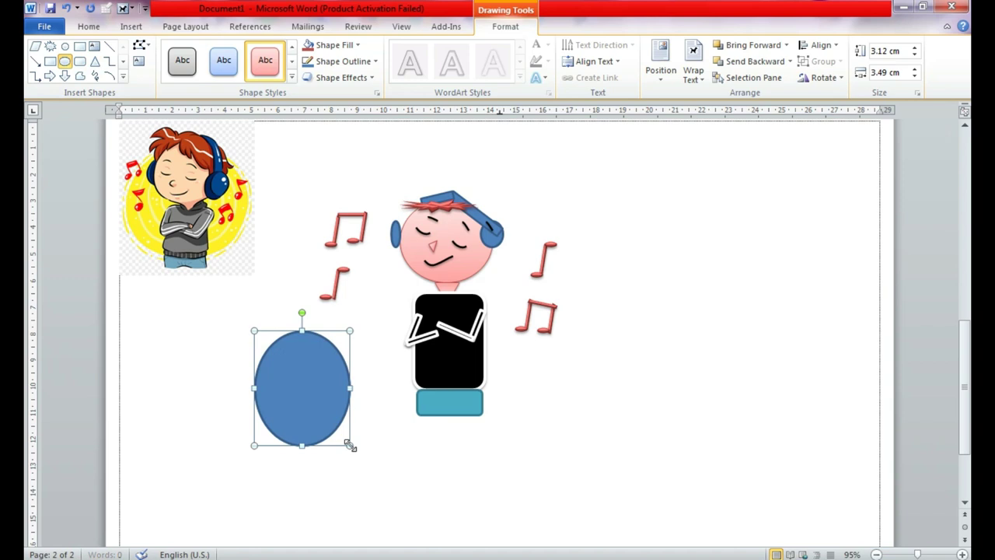
{"action": "mouse_move", "coordinate": [304, 389]}
{"action": "left_mouse_down"}
{"action": "mouse_move", "coordinate": [534, 328]}
{"action": "mouse_move", "coordinate": [520, 264]}
{"action": "mouse_move", "coordinate": [517, 285]}
{"action": "left_mouse_up"}
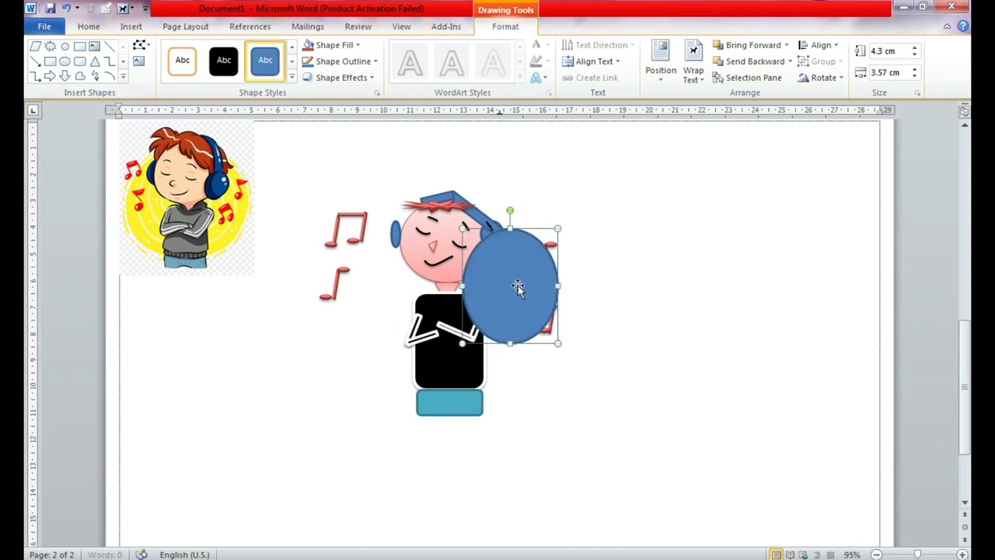
{"action": "left_click", "coordinate": [694, 64]}
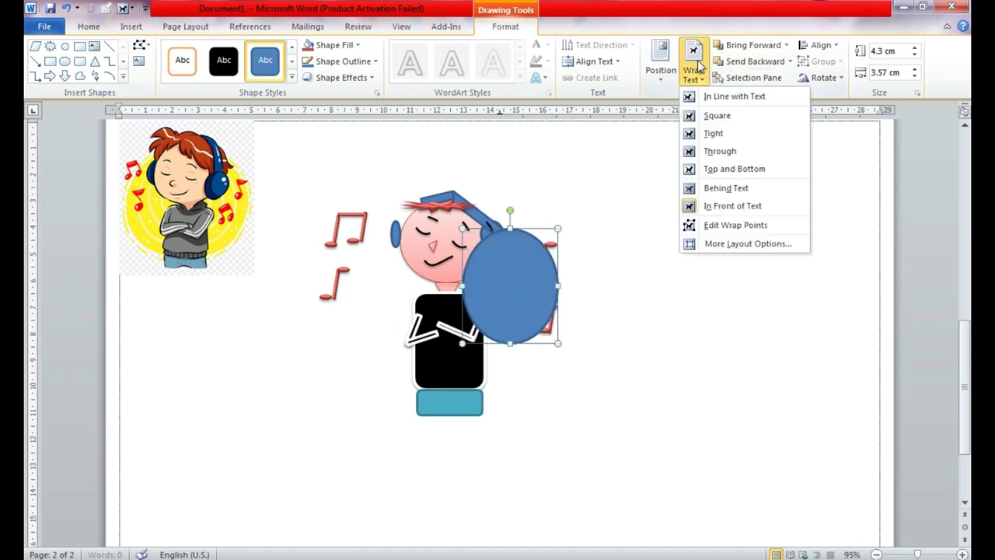
{"action": "left_click", "coordinate": [727, 153]}
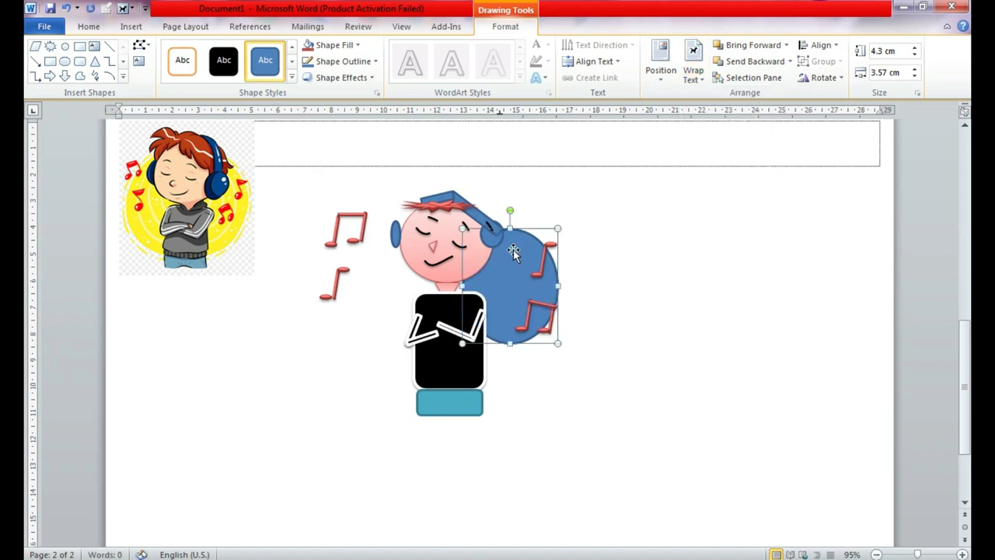
Enlarge the ellipse to about 8.54 cm wide and 7.17 cm high so it forms a backdrop around the boy and notes
{"action": "left_click_drag", "start_coordinate": [462, 287], "coordinate": [339, 280]}
{"action": "left_click_drag", "start_coordinate": [448, 226], "coordinate": [448, 207]}
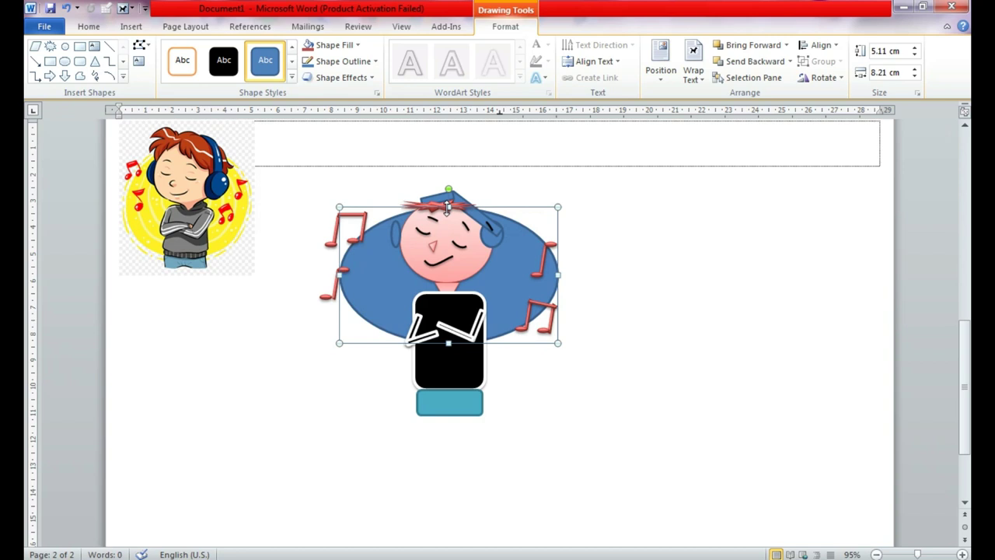
{"action": "left_click_drag", "start_coordinate": [449, 343], "coordinate": [452, 390]}
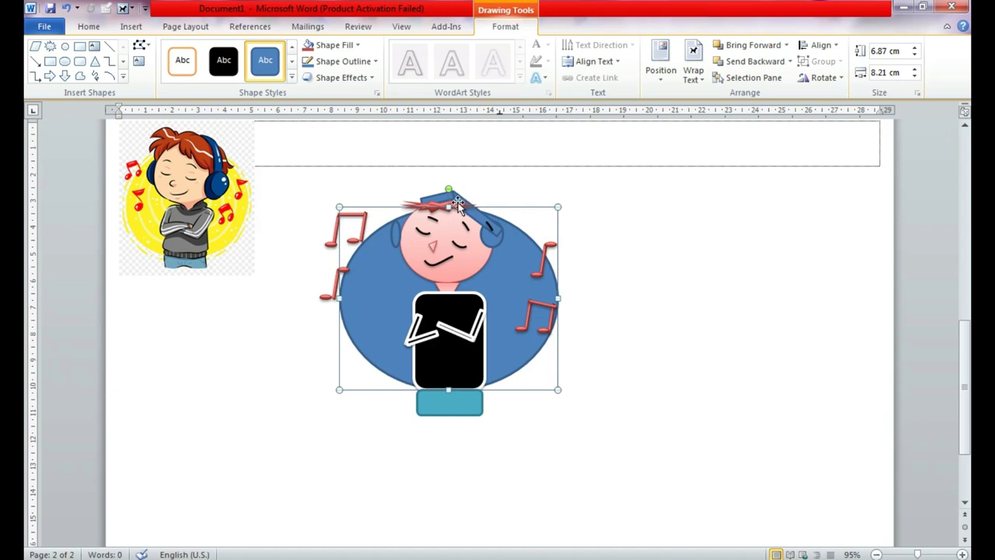
{"action": "left_click_drag", "start_coordinate": [557, 206], "coordinate": [568, 198]}
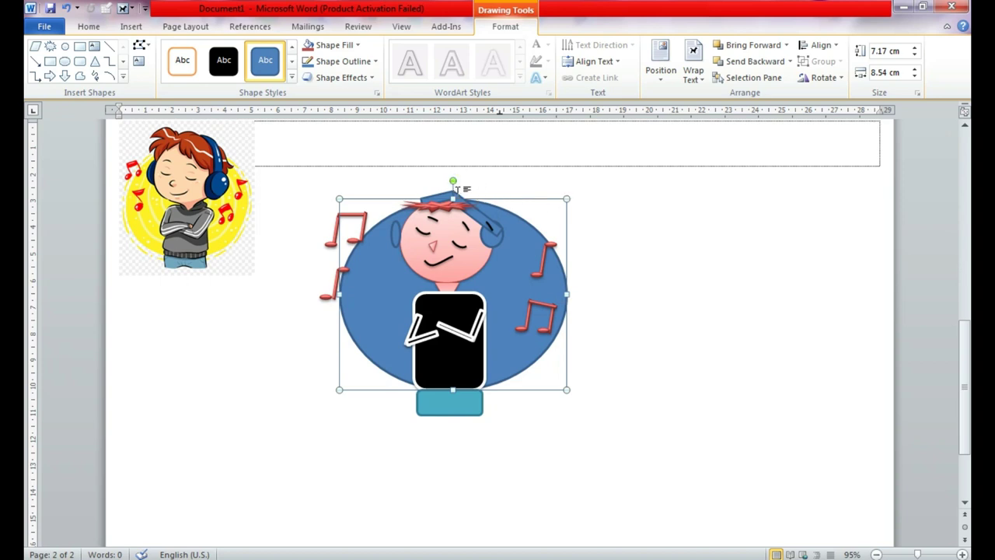
Give the backdrop ellipse the orange-filled shape style with a white outline and widen it to about 9.32 cm towards the left-hand notes
{"action": "left_click", "coordinate": [292, 76]}
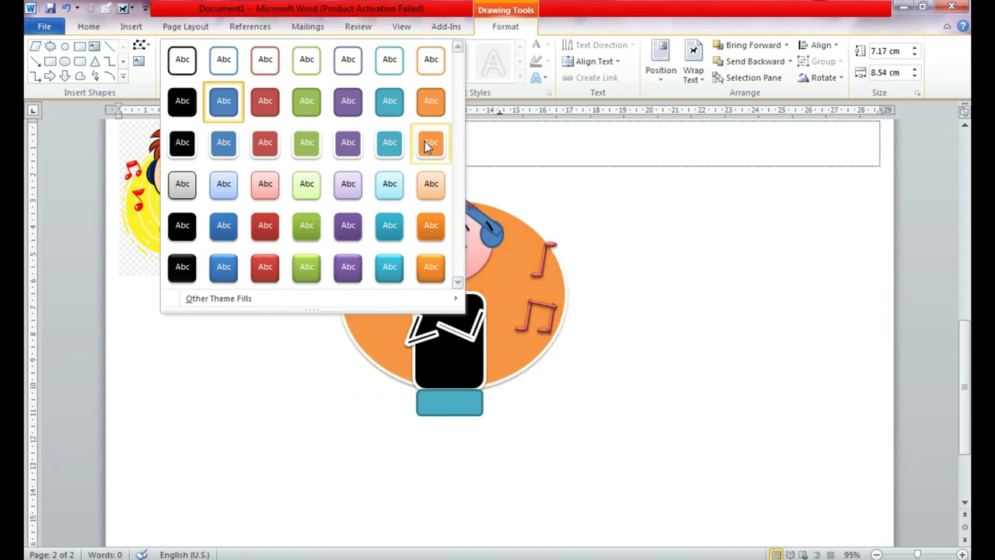
{"action": "left_click", "coordinate": [429, 144]}
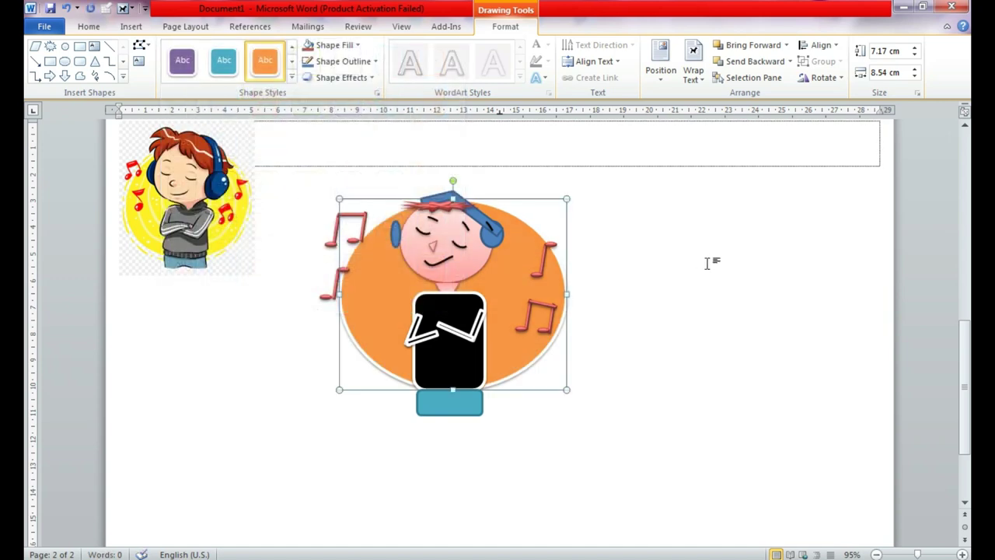
{"action": "left_click_drag", "start_coordinate": [336, 198], "coordinate": [319, 198]}
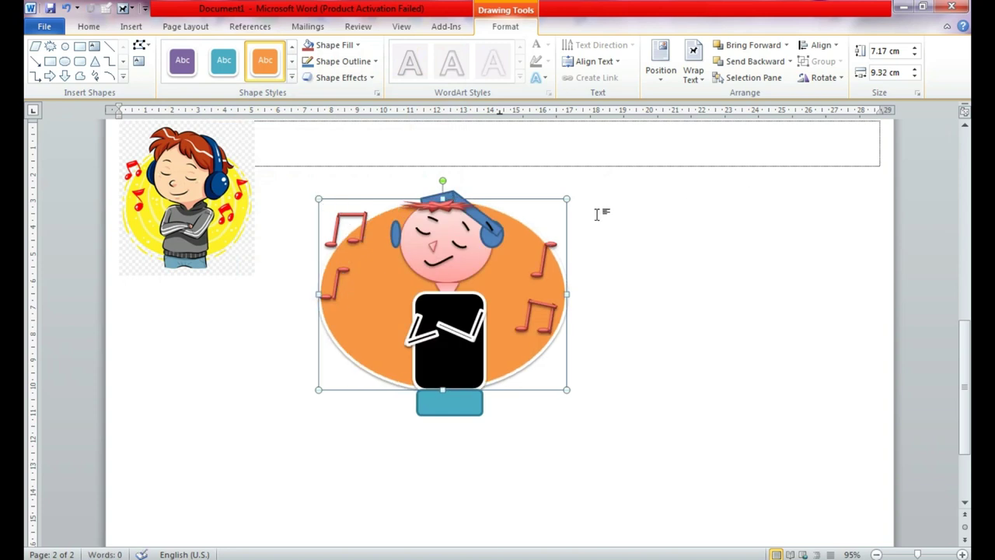